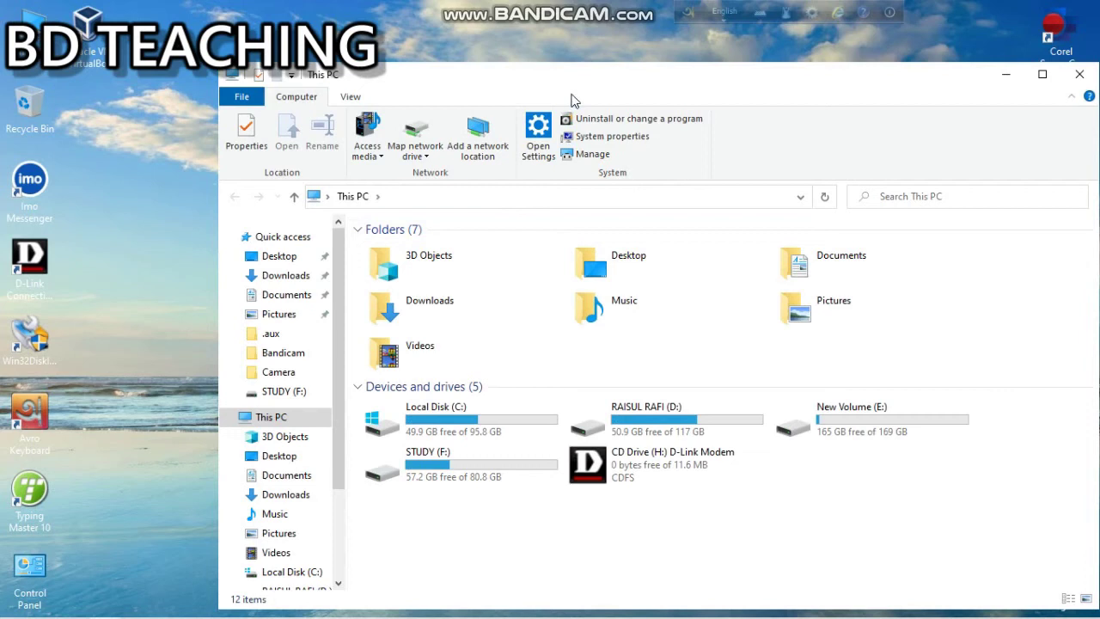
left_click(449, 428)
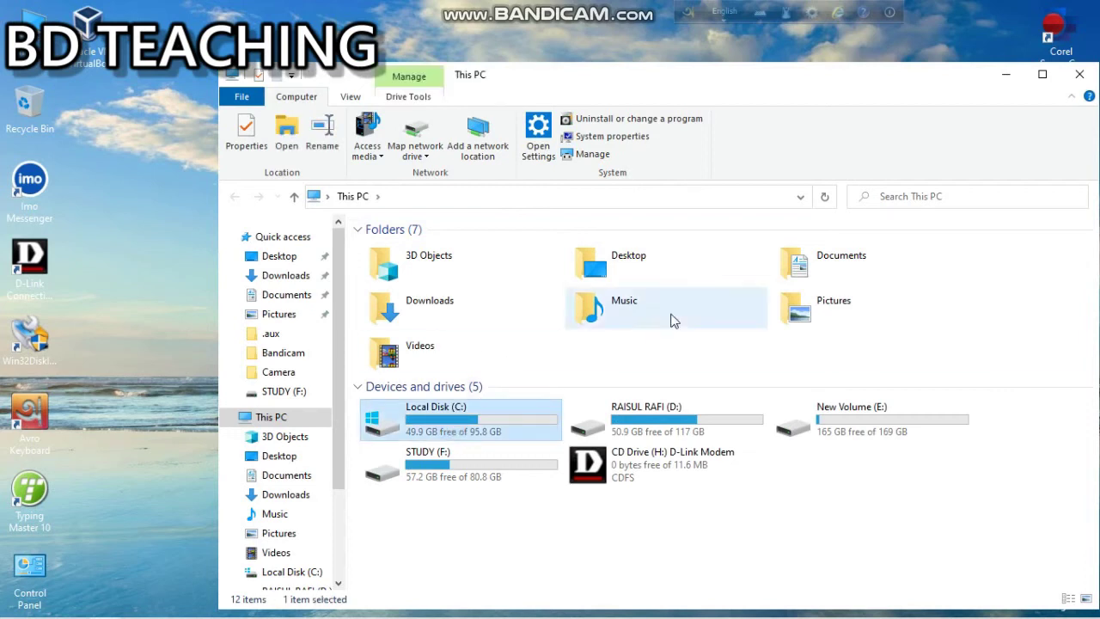
double_click(773, 286)
left_click(291, 200)
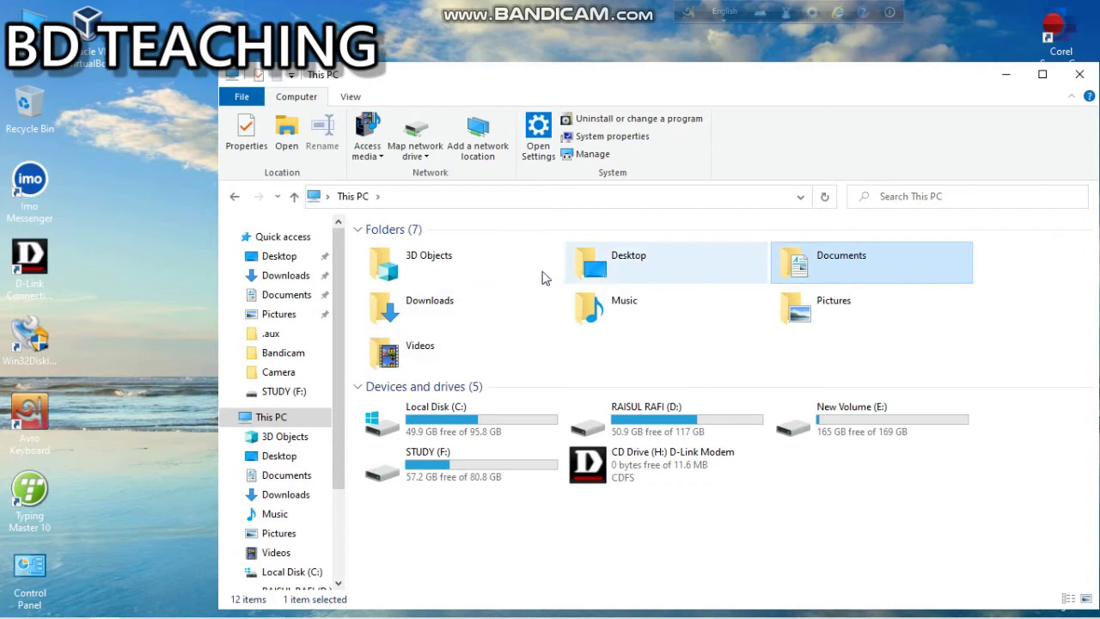
Open the Downloads folder and launch the idman637build10 installer
double_click(466, 316)
key("Return")
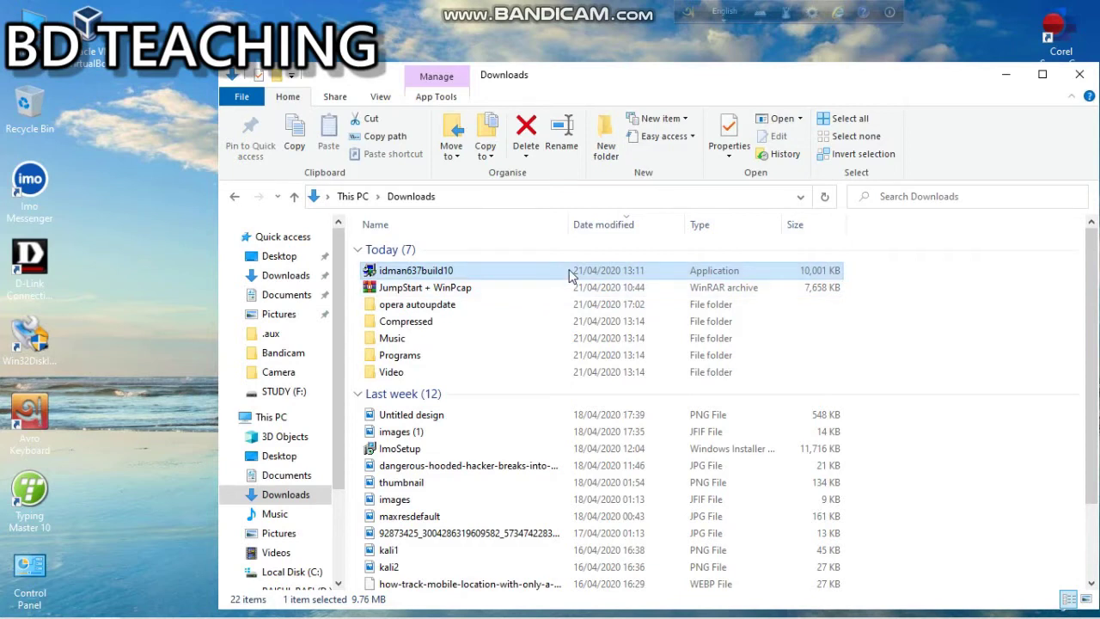
left_click_drag(672, 75, 548, 65)
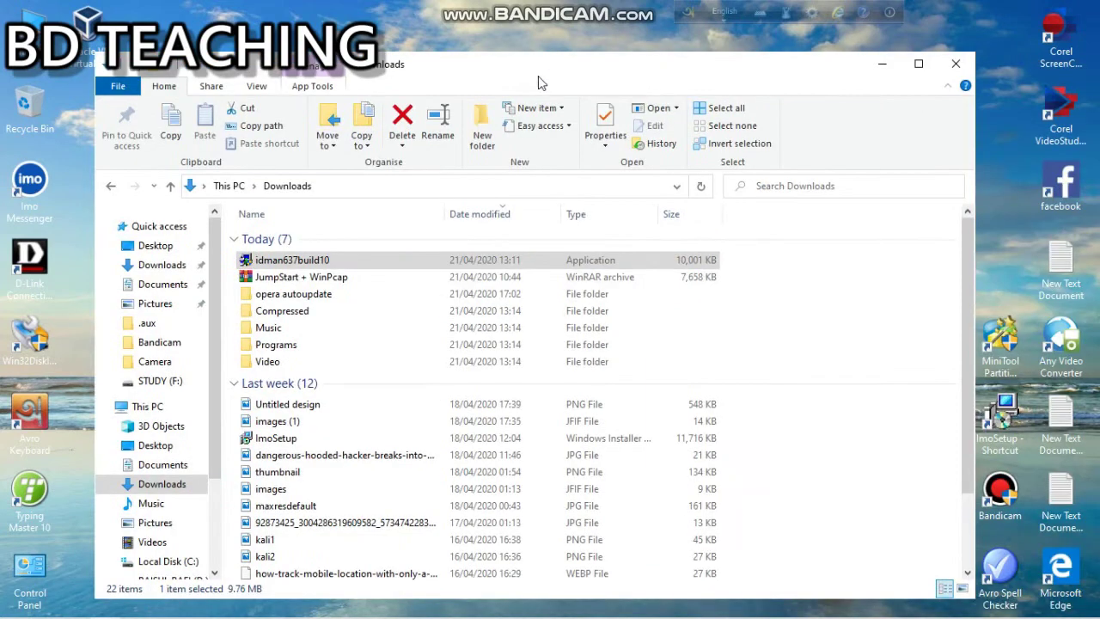
left_click(418, 260)
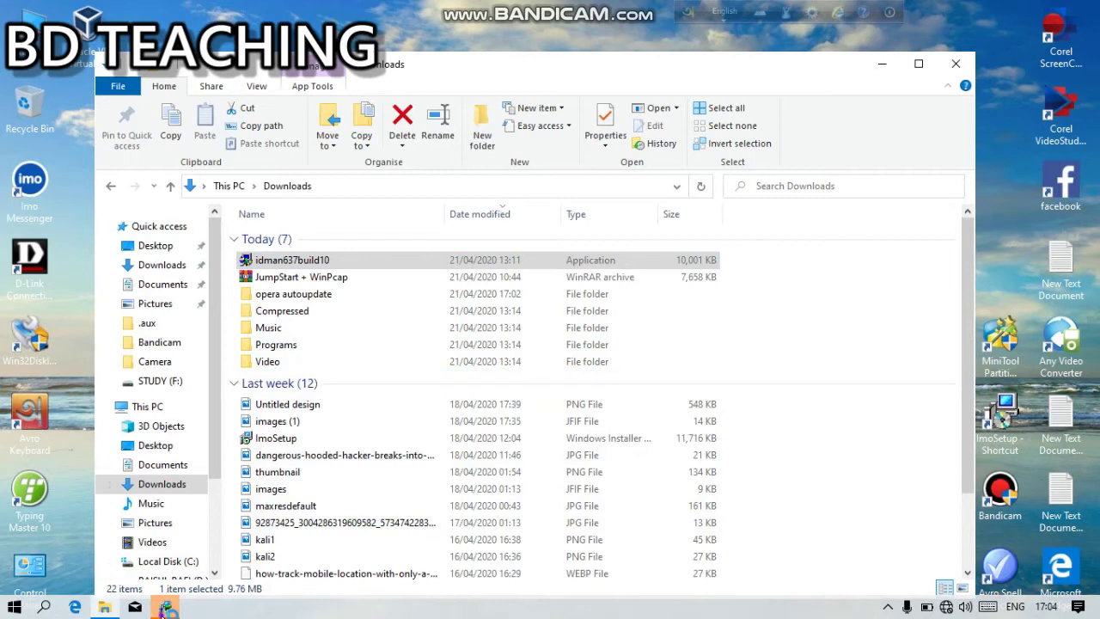
Accept the license agreement and proceed through the setup wizard to start installing Internet Download Manager
left_click(599, 435)
left_click(582, 400)
left_click(595, 435)
left_click(599, 435)
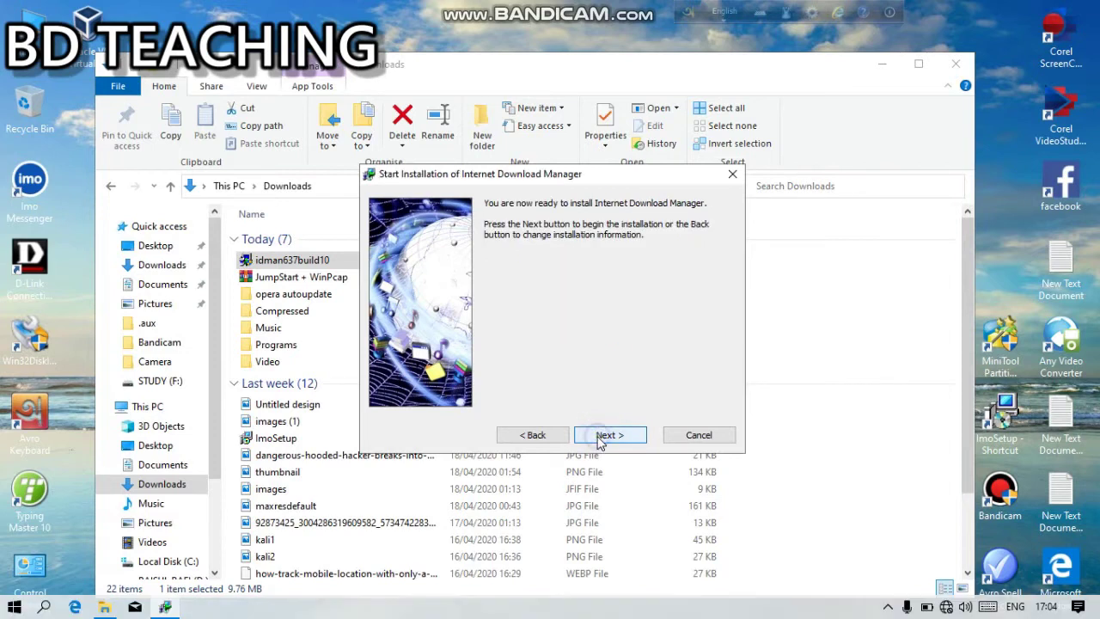
left_click(601, 437)
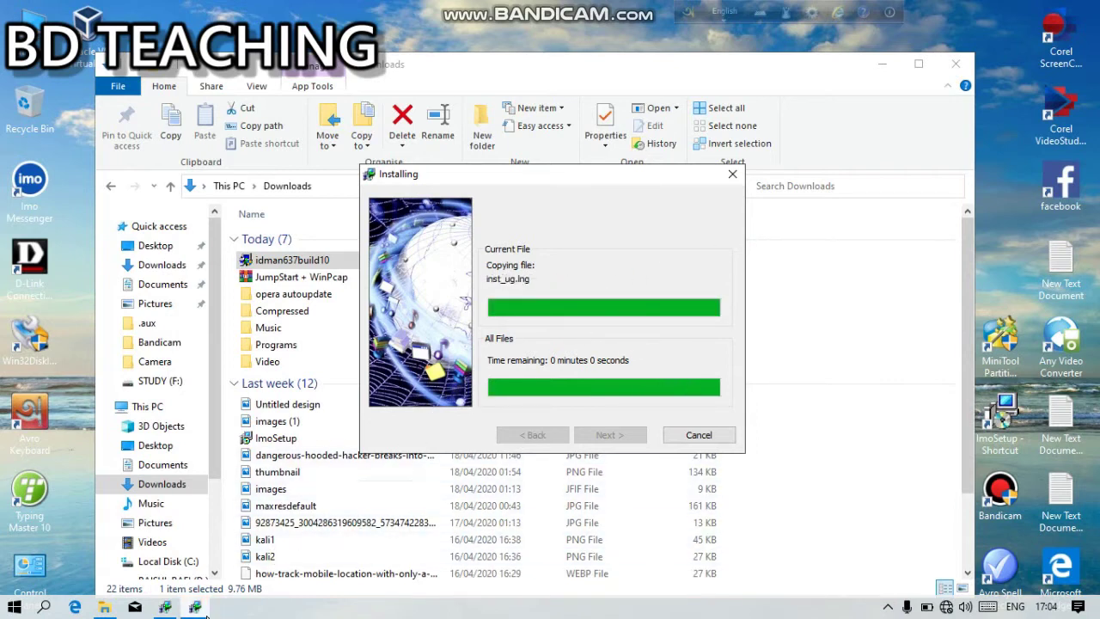
Finish the Internet Download Manager installation once the files are copied
mouse_move(197, 607)
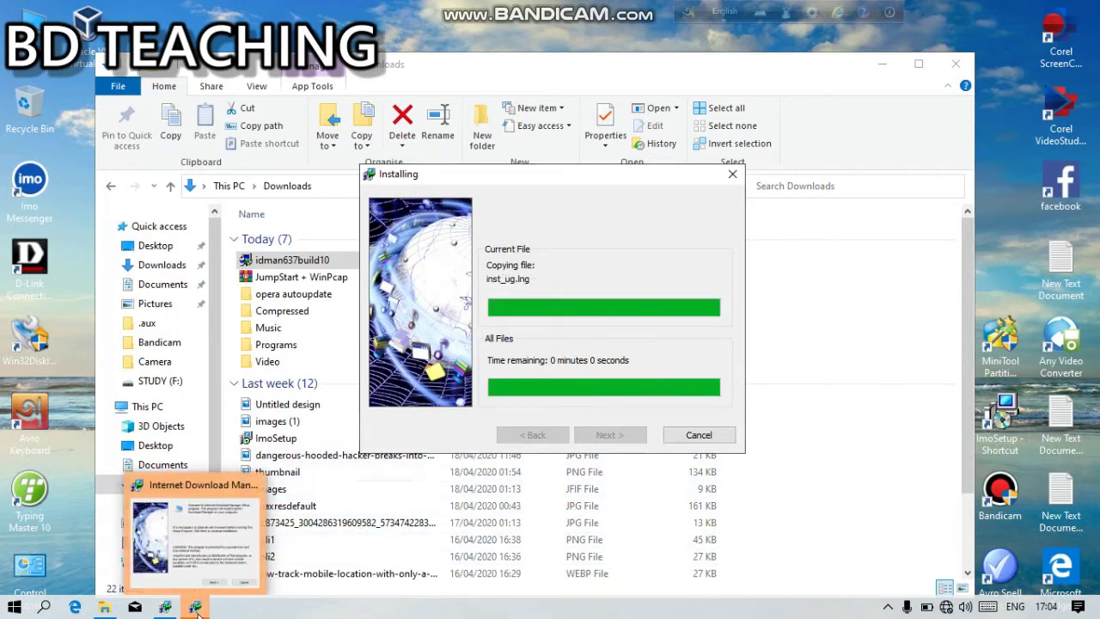
left_click(232, 545)
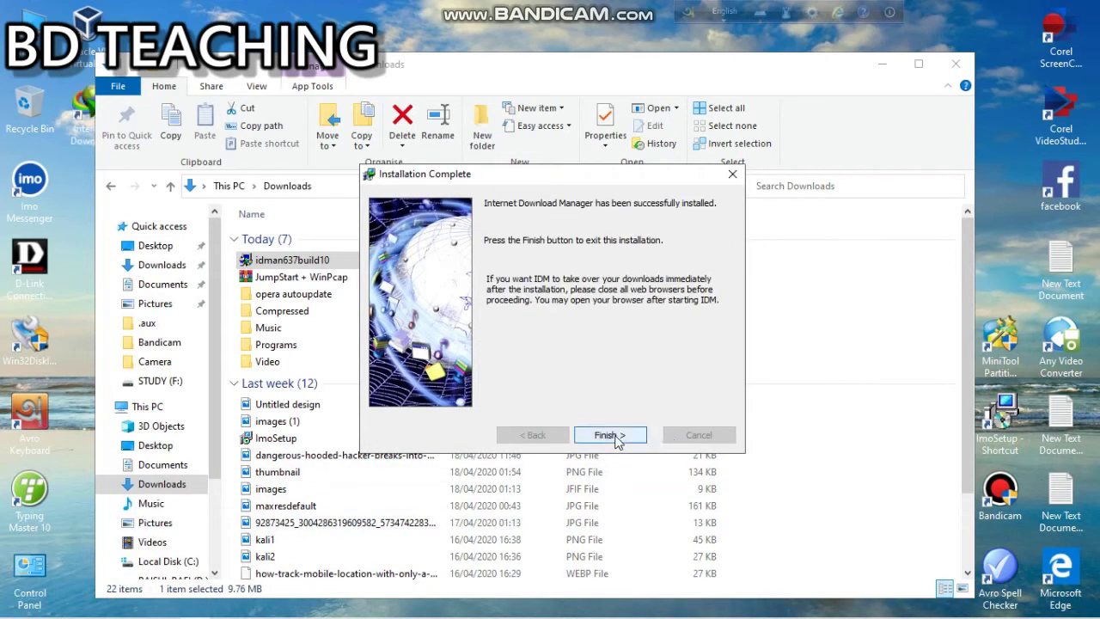
left_click(611, 436)
Dismiss the error dialogs of the second IDM setup window, and close that setup and the Downloads folder
left_click(611, 435)
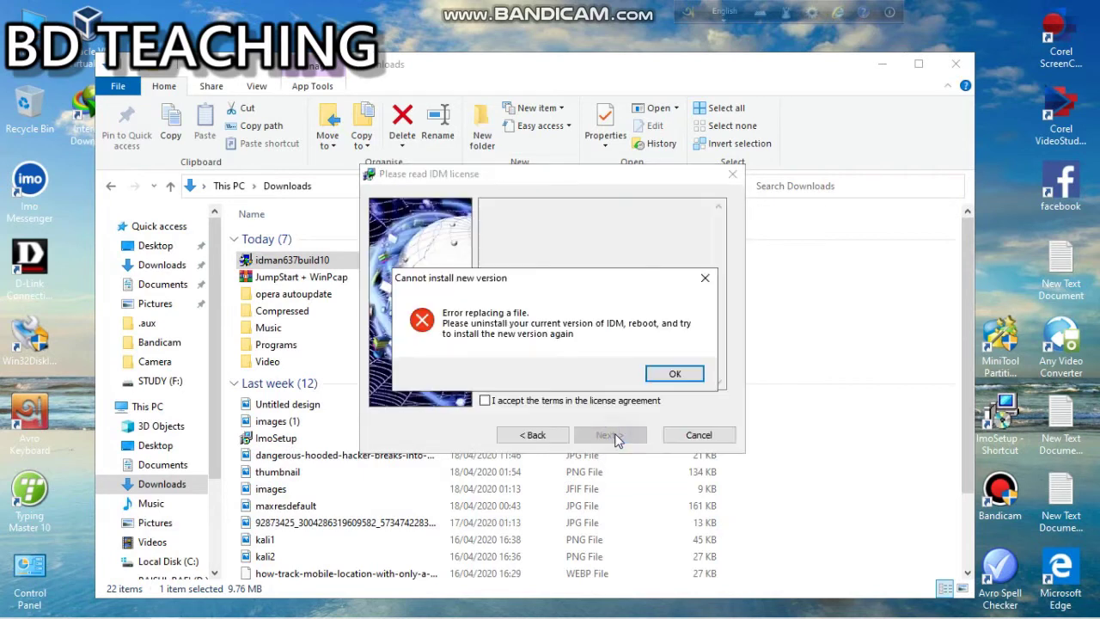
left_click(674, 374)
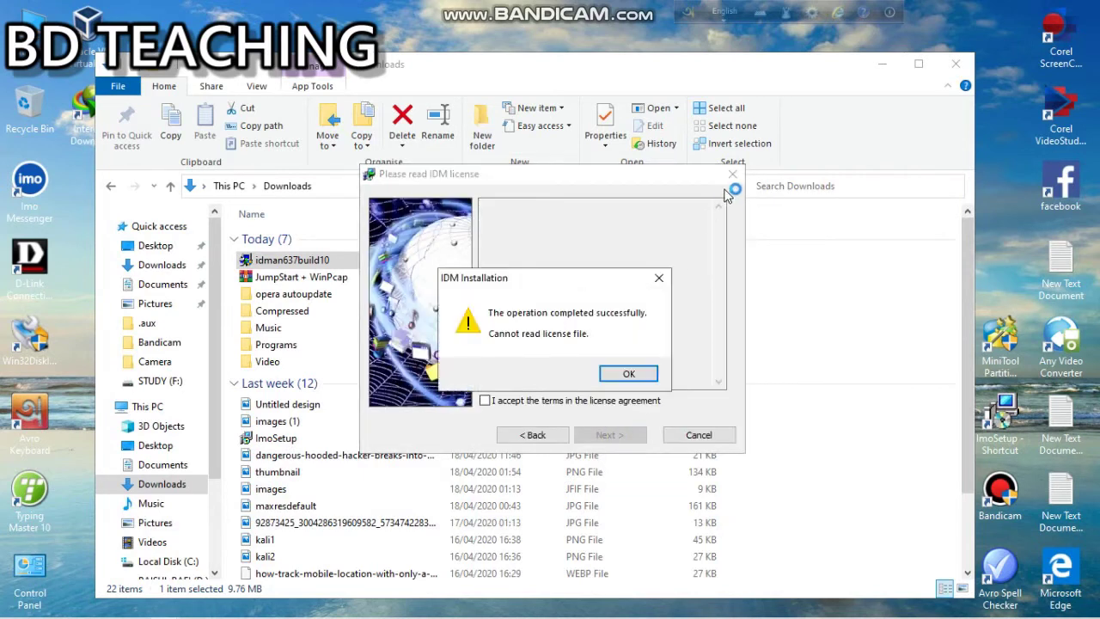
left_click(630, 373)
left_click(733, 174)
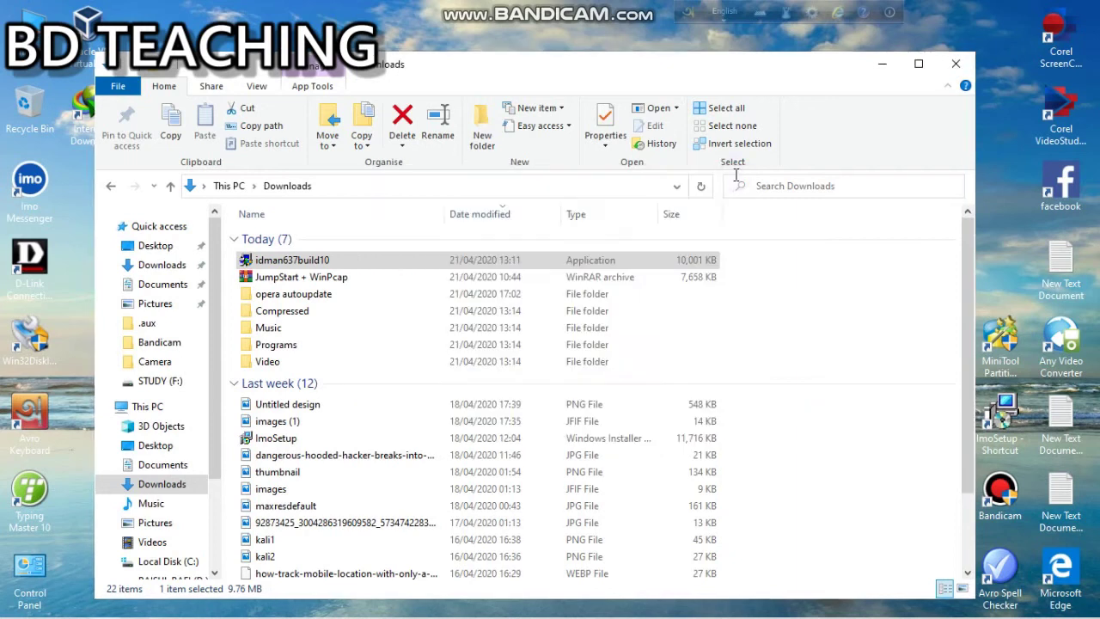
left_click(956, 63)
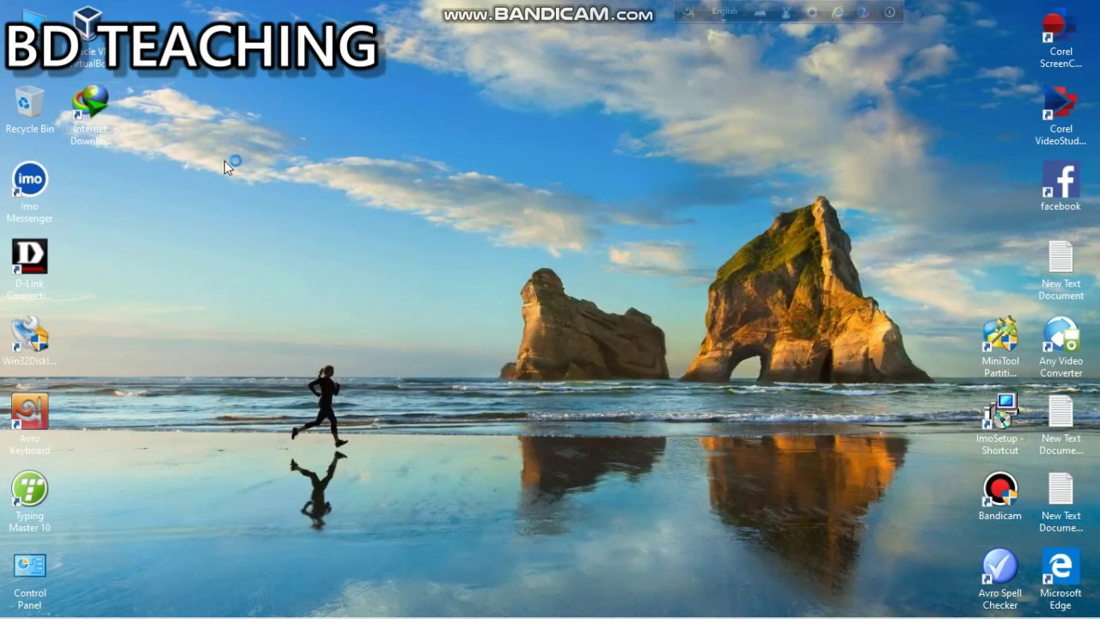
right_click(267, 225)
left_click(305, 273)
right_click(305, 272)
left_click(350, 318)
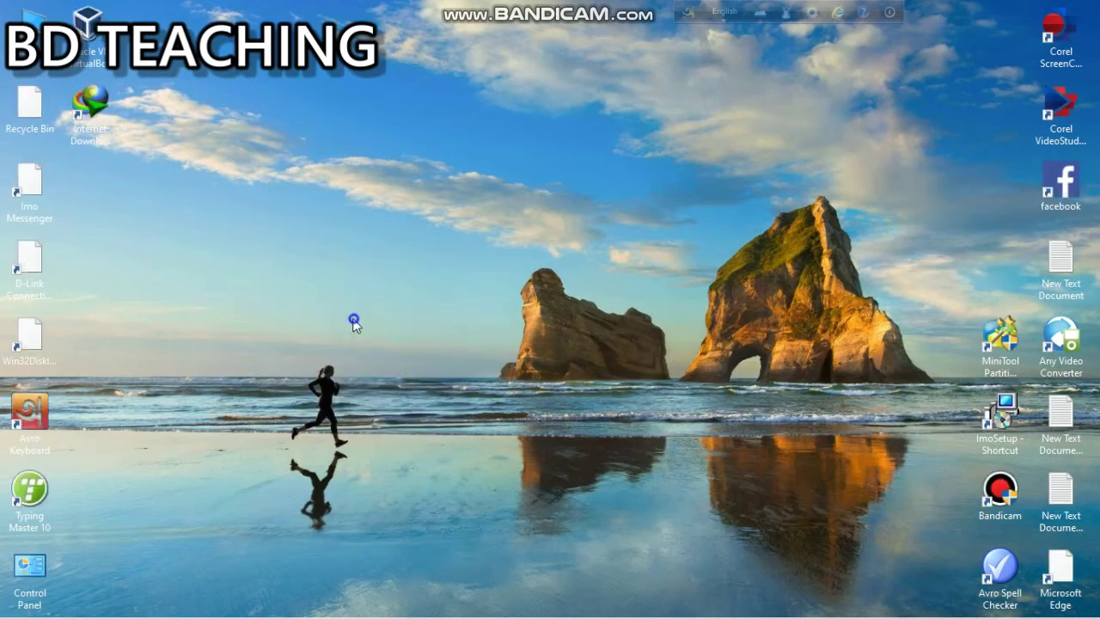
right_click(354, 319)
left_click(398, 365)
right_click(362, 285)
left_click(403, 333)
right_click(403, 333)
left_click(441, 378)
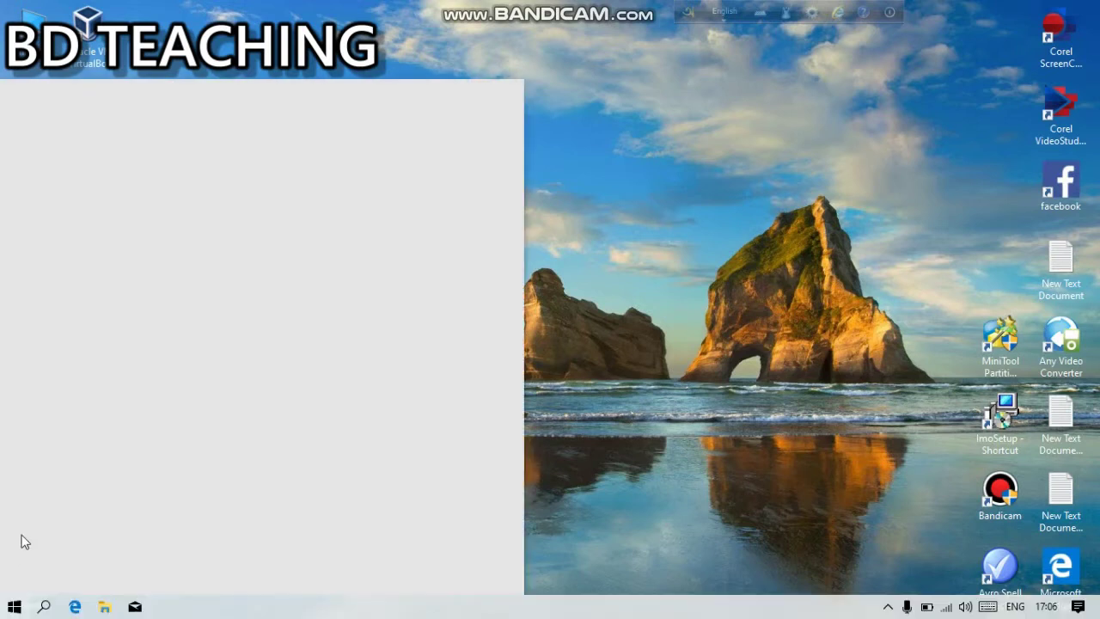
Launch the Opera browser from the installed apps list
scroll(76, 468, "down", 12)
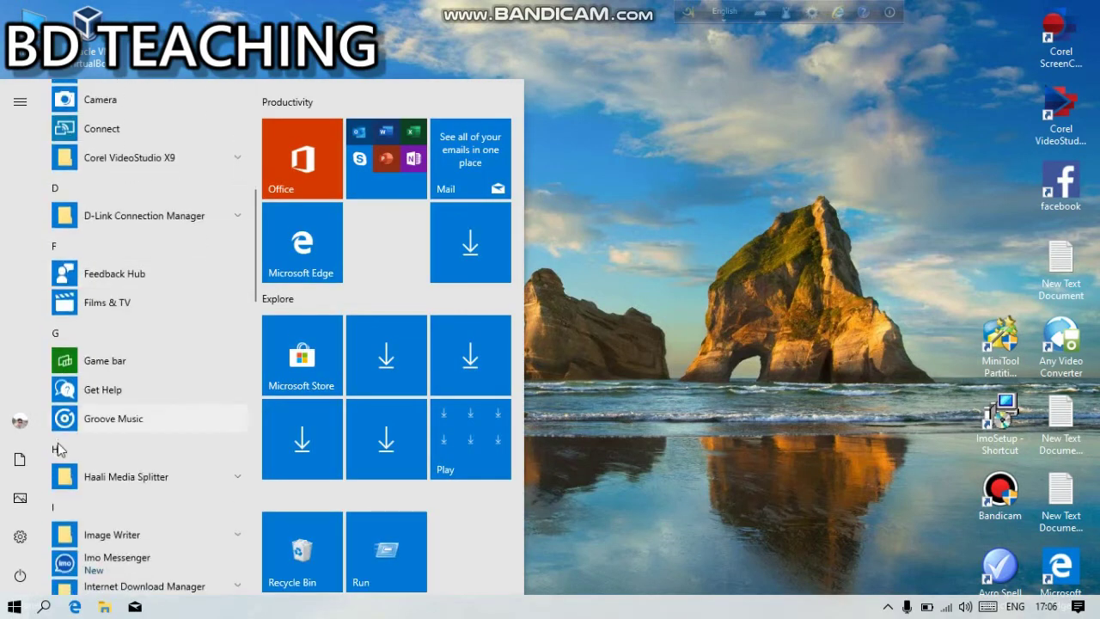
scroll(77, 475, "down", 3)
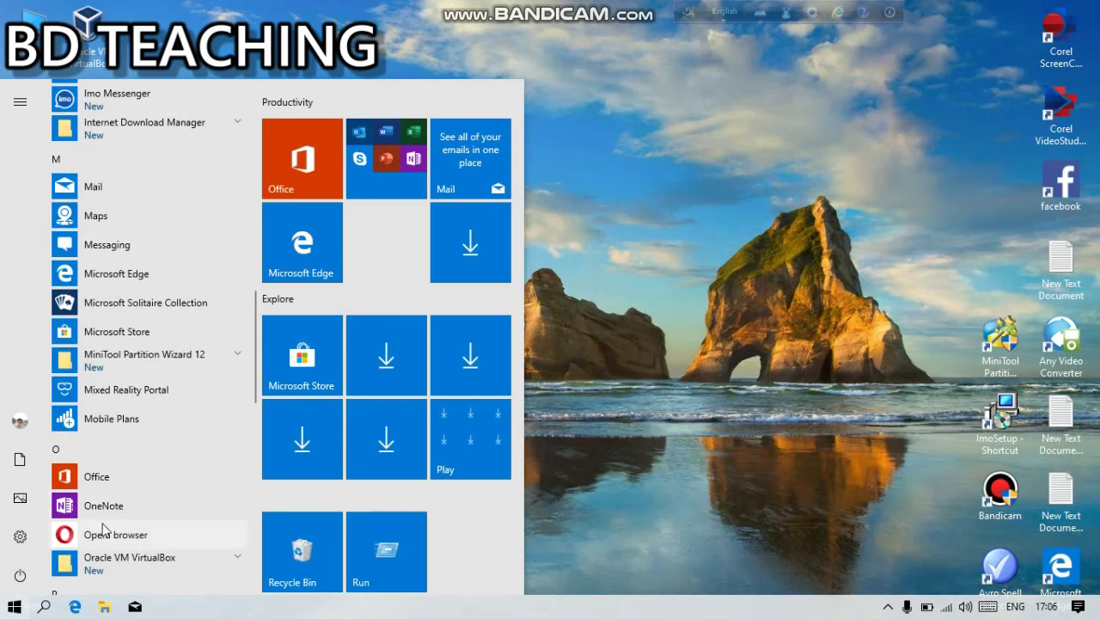
left_click(108, 529)
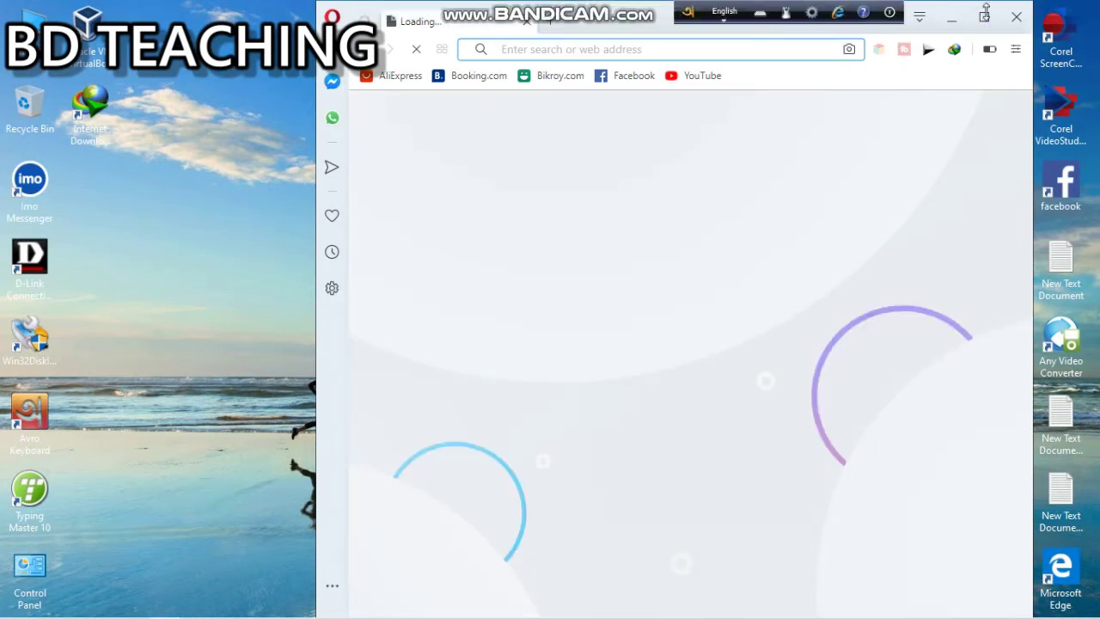
right_click(250, 111)
left_click(278, 157)
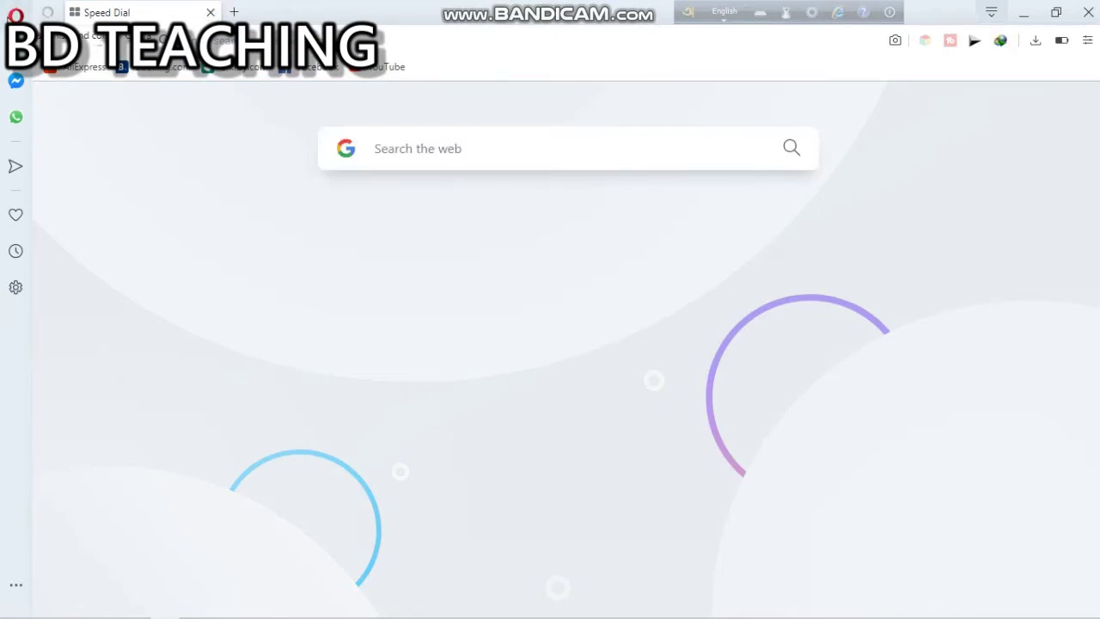
Open Opera's Extensions management page
left_click(16, 14)
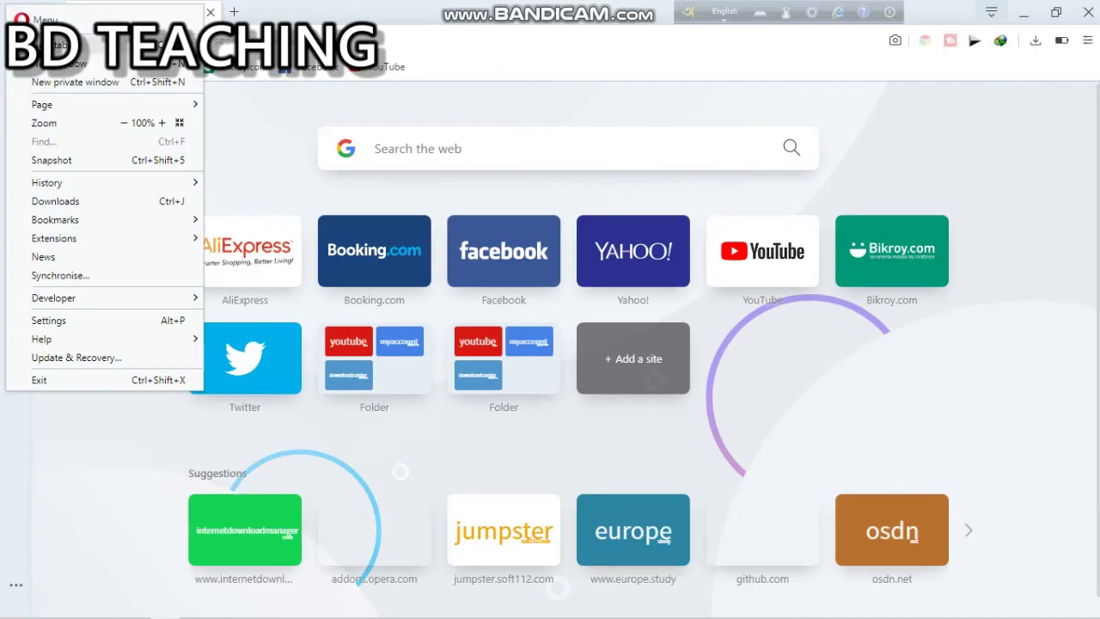
mouse_move(80, 247)
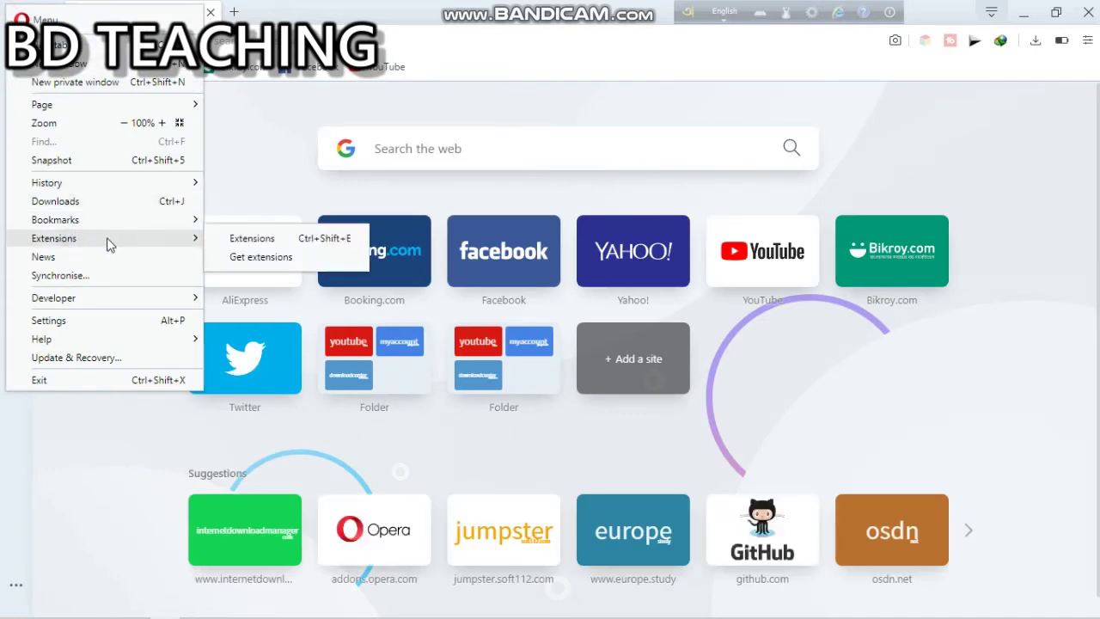
left_click(332, 240)
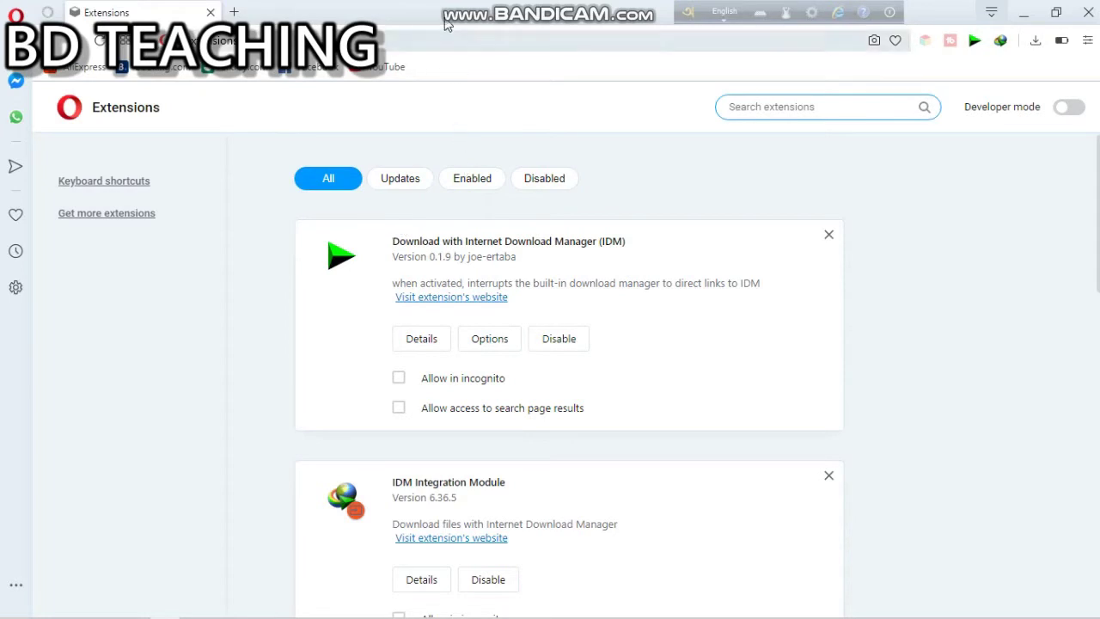
Uncover the desktop beside the browser and open the file location of the Internet Download Manager shortcut
left_click_drag(447, 10, 683, 70)
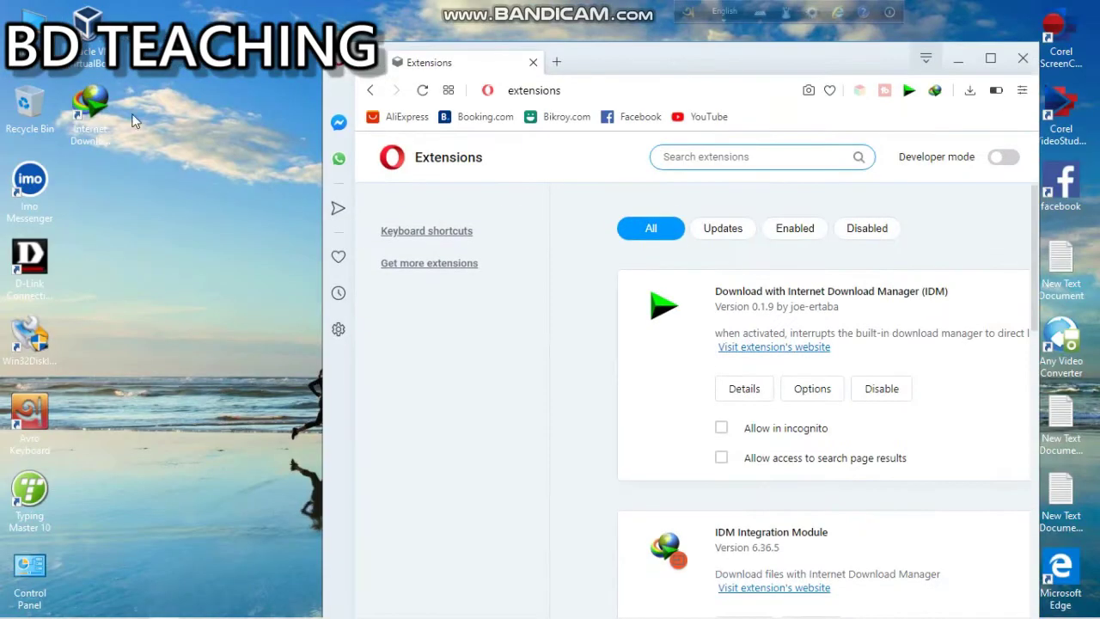
left_click(106, 98)
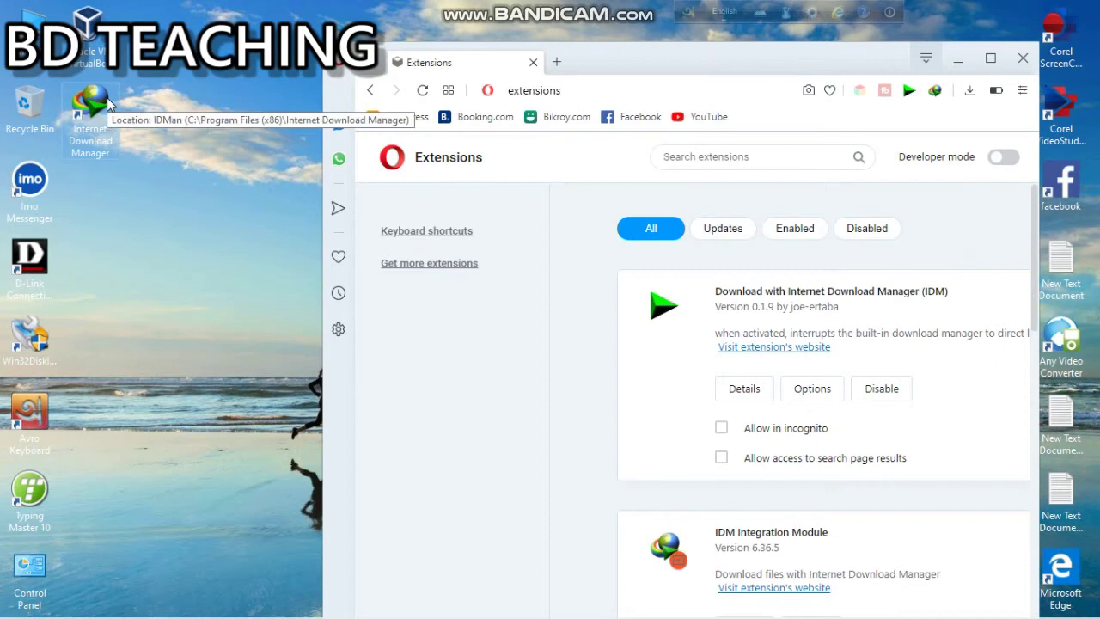
left_click(197, 180)
left_click(107, 97)
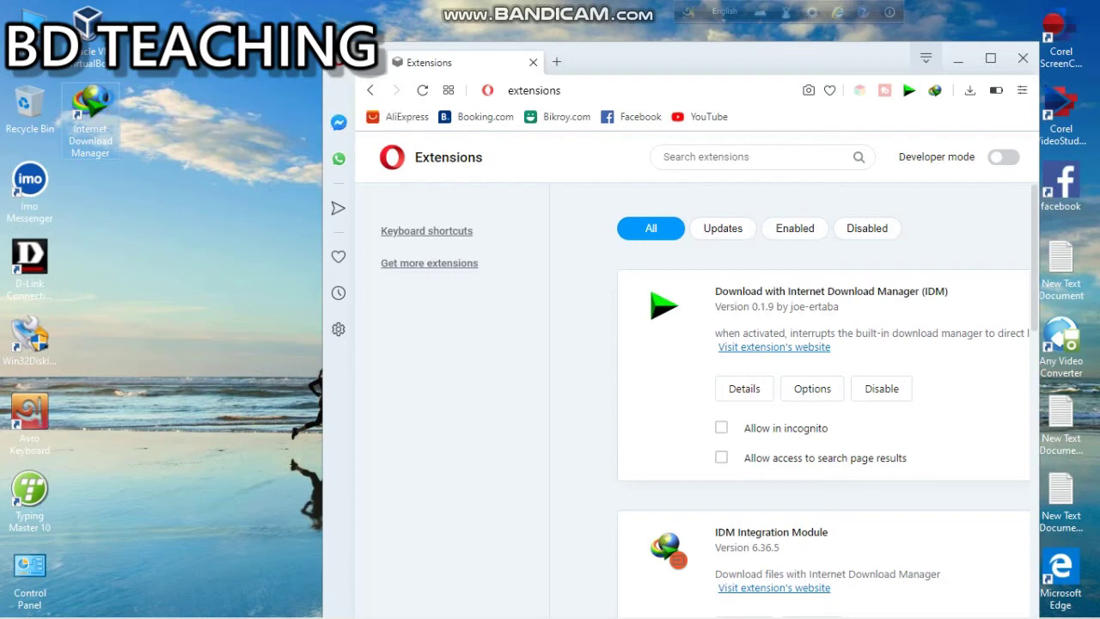
right_click(106, 97)
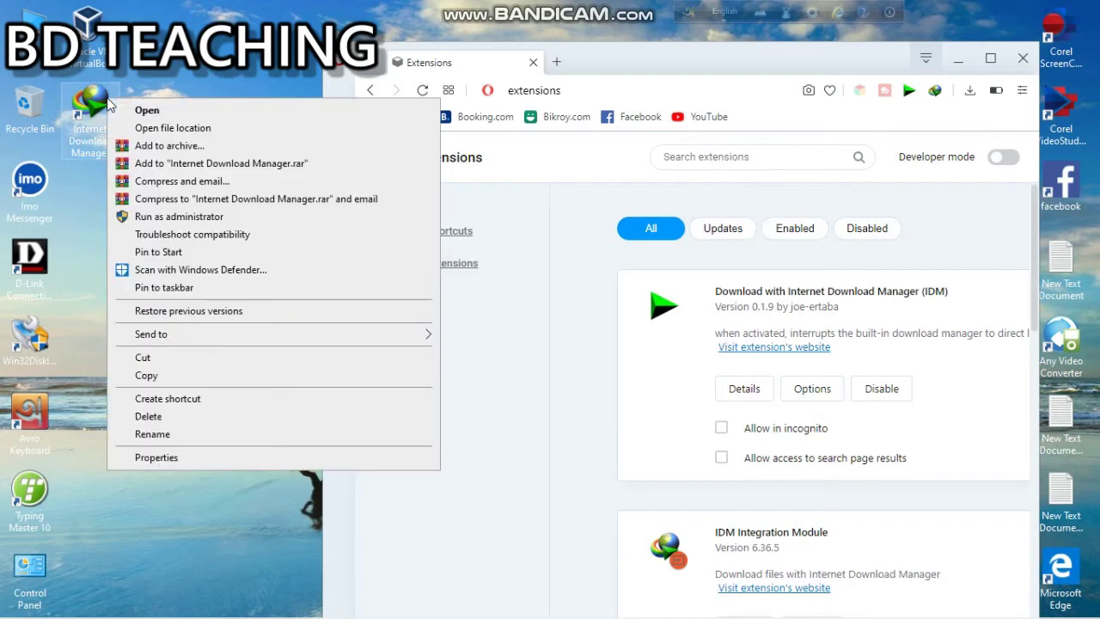
left_click(172, 128)
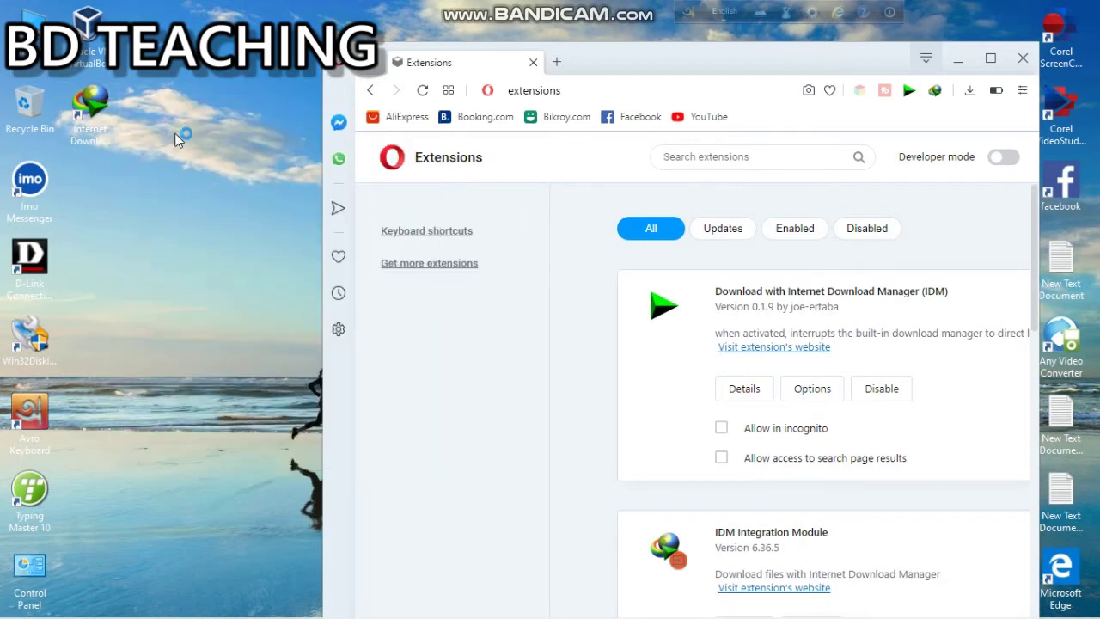
Try to install IDMGCExt59.crx from the Internet Download Manager folder by dropping it onto Opera's Extensions page
left_click_drag(406, 78, 266, 77)
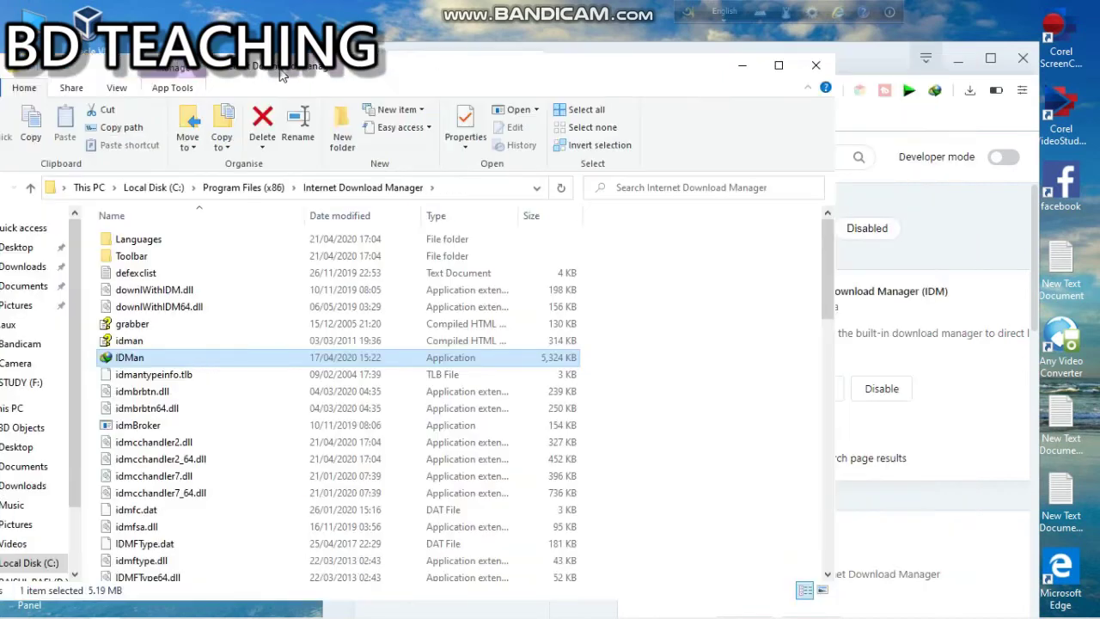
scroll(154, 464, "down", 4)
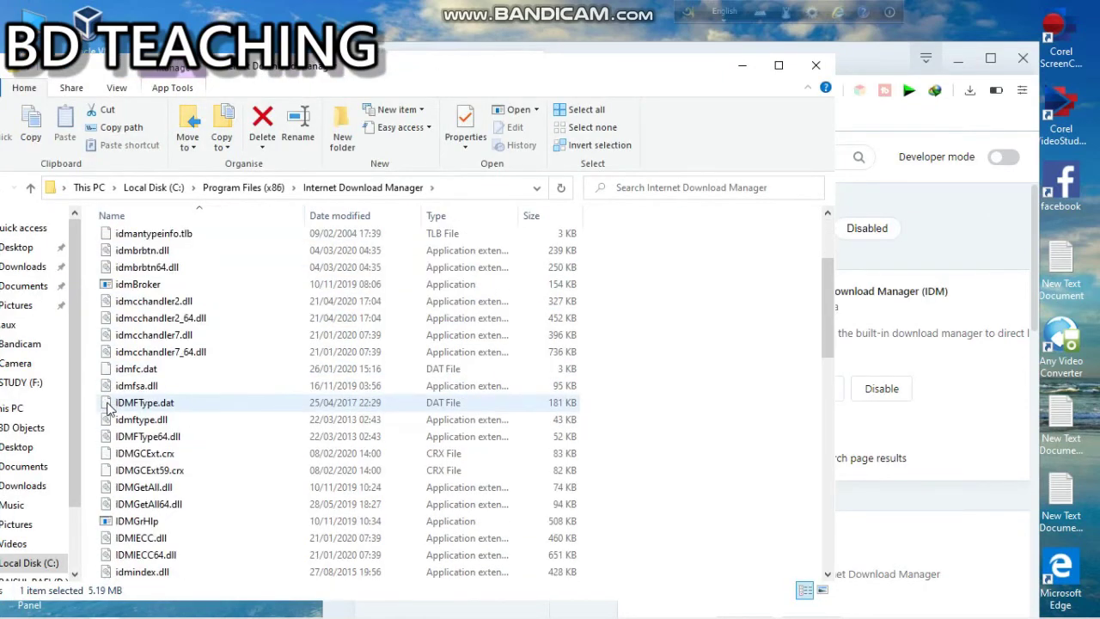
scroll(168, 529, "down", 3)
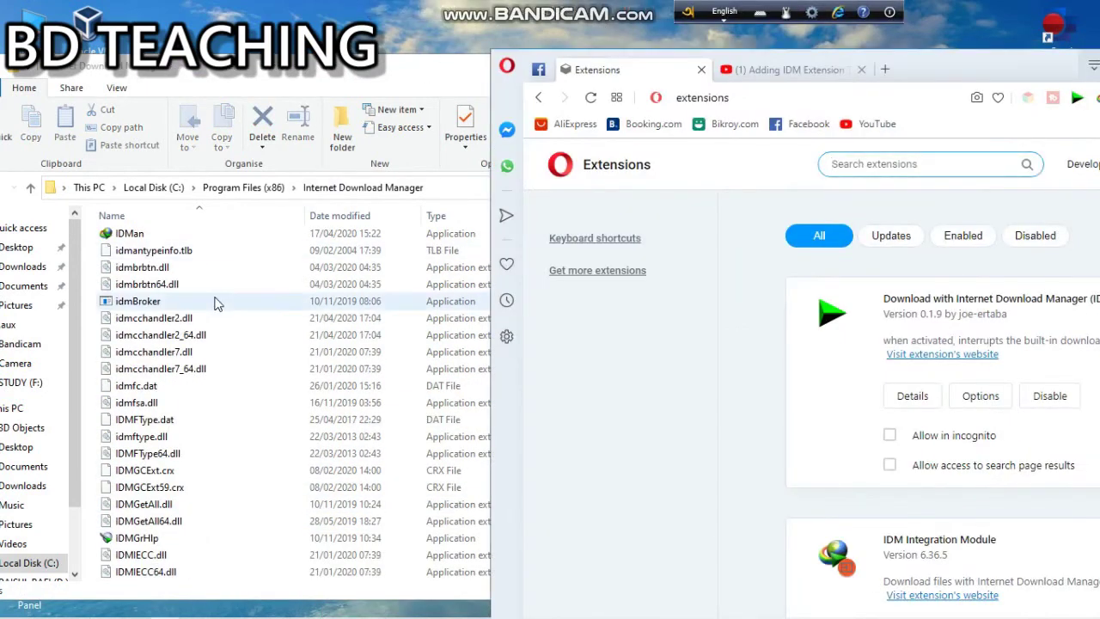
left_click(137, 487)
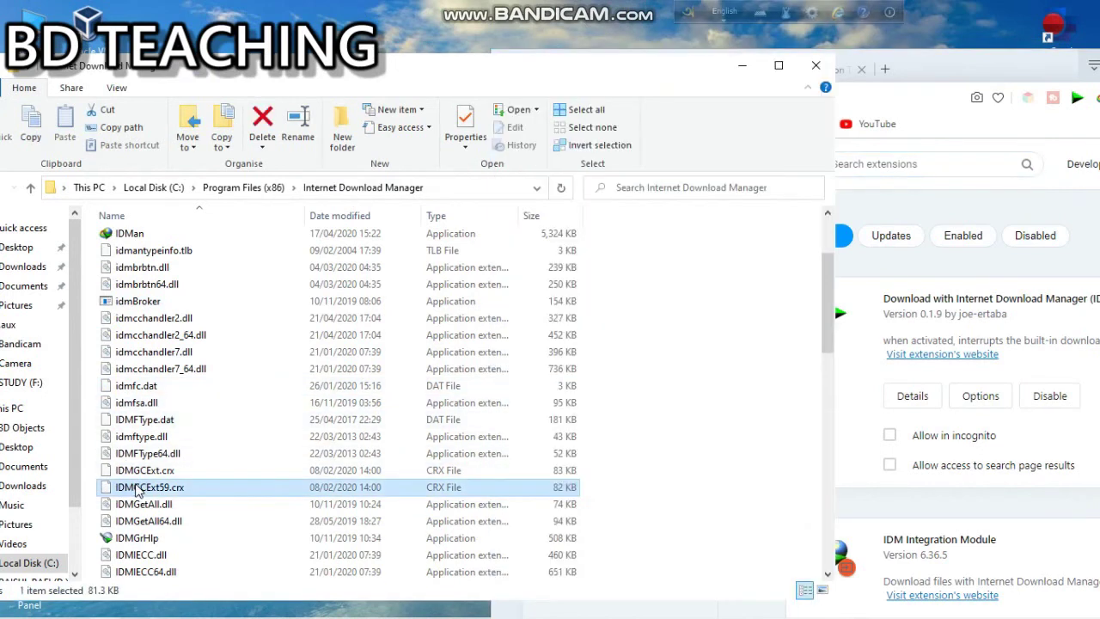
left_click_drag(133, 490, 866, 452)
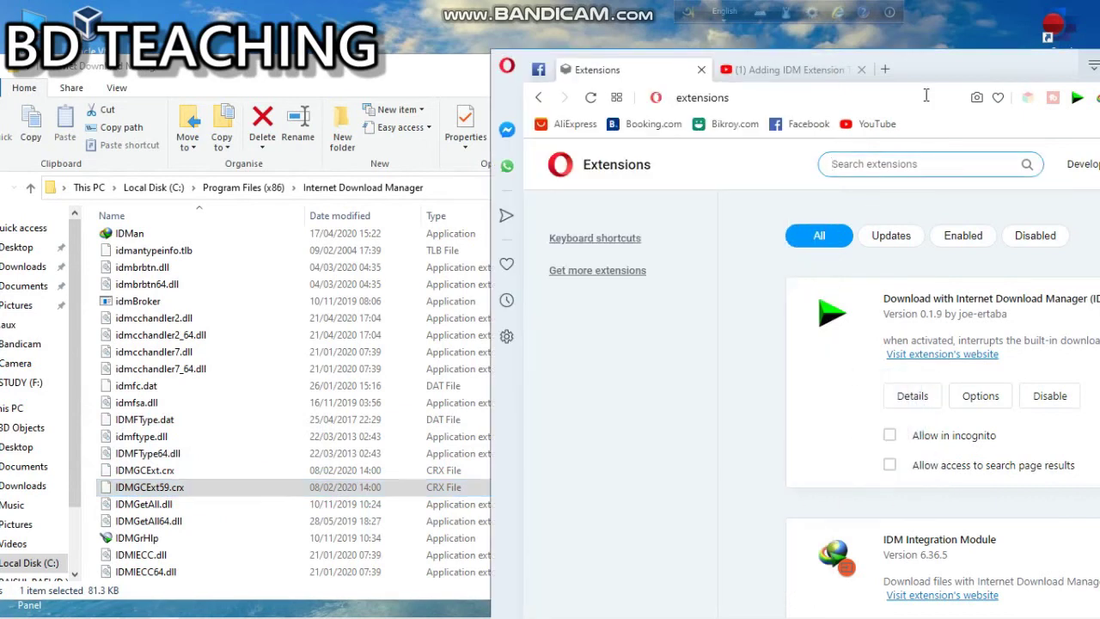
Maximize the Opera window and examine the IDM Integration Module entry in the extensions list
left_click_drag(927, 67, 615, 72)
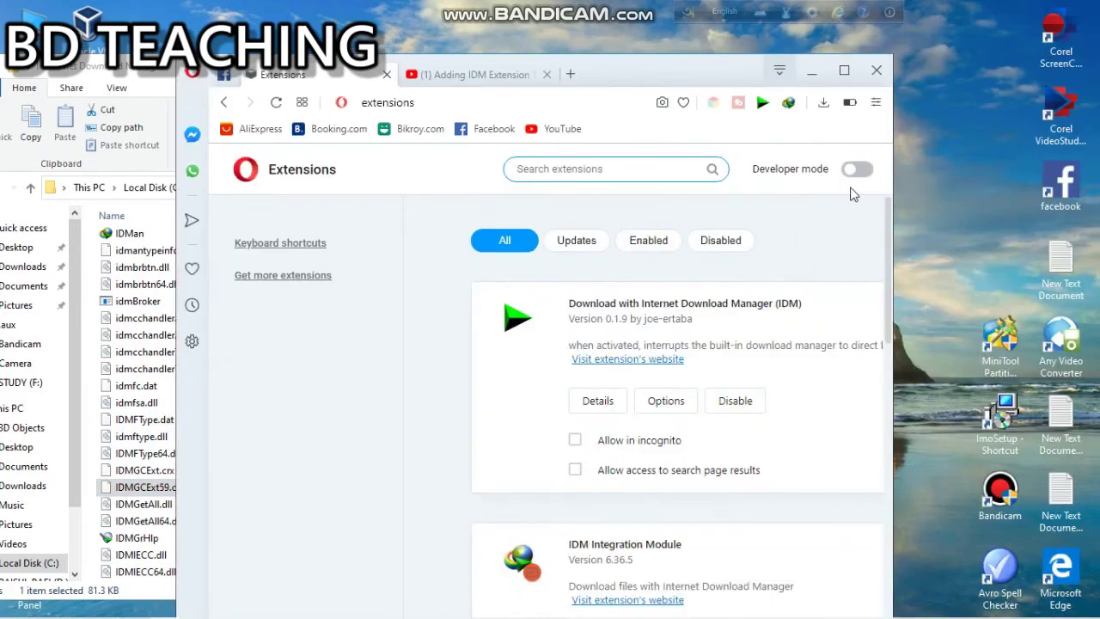
left_click(846, 75)
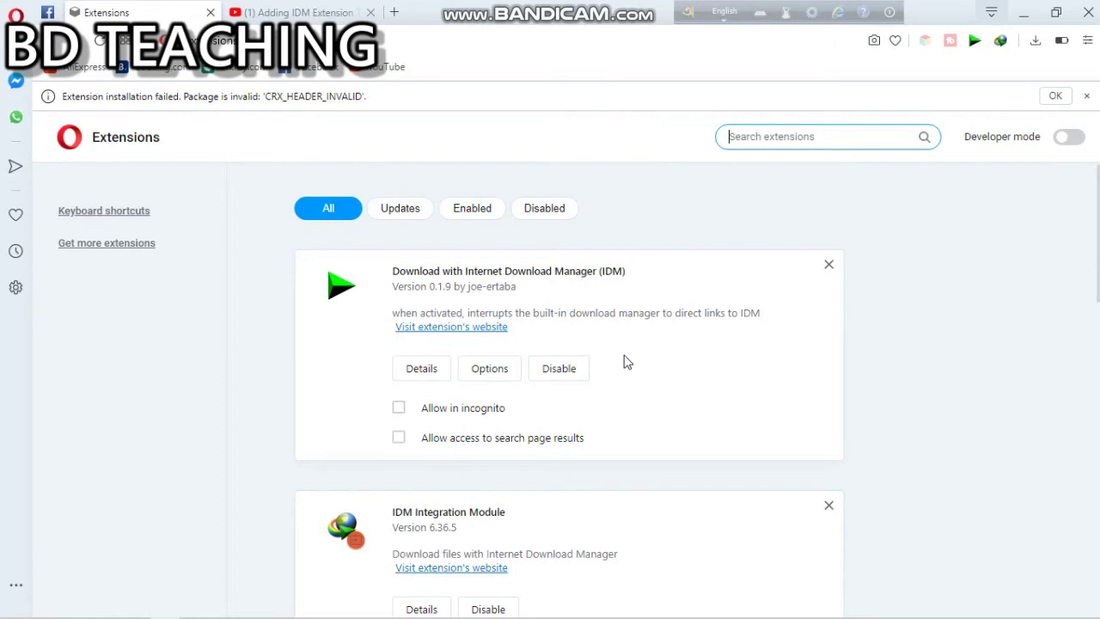
scroll(627, 362, "down", 2)
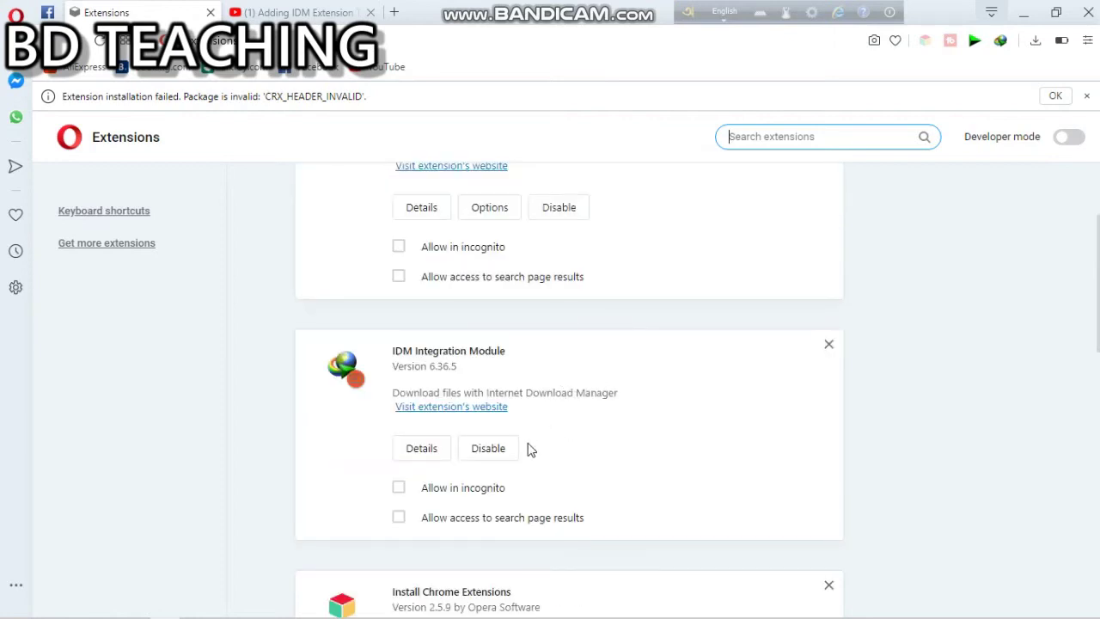
Disable the IDM Integration Module extension and shrink the Opera window to uncover the Internet Download Manager folder
left_click(493, 454)
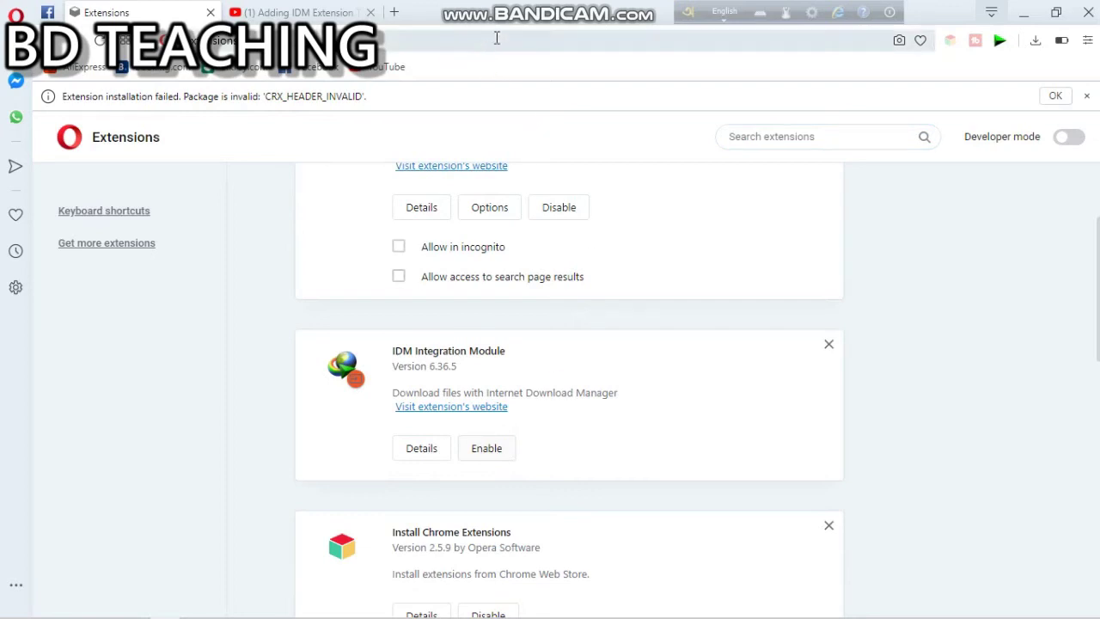
left_click_drag(679, 38, 684, 36)
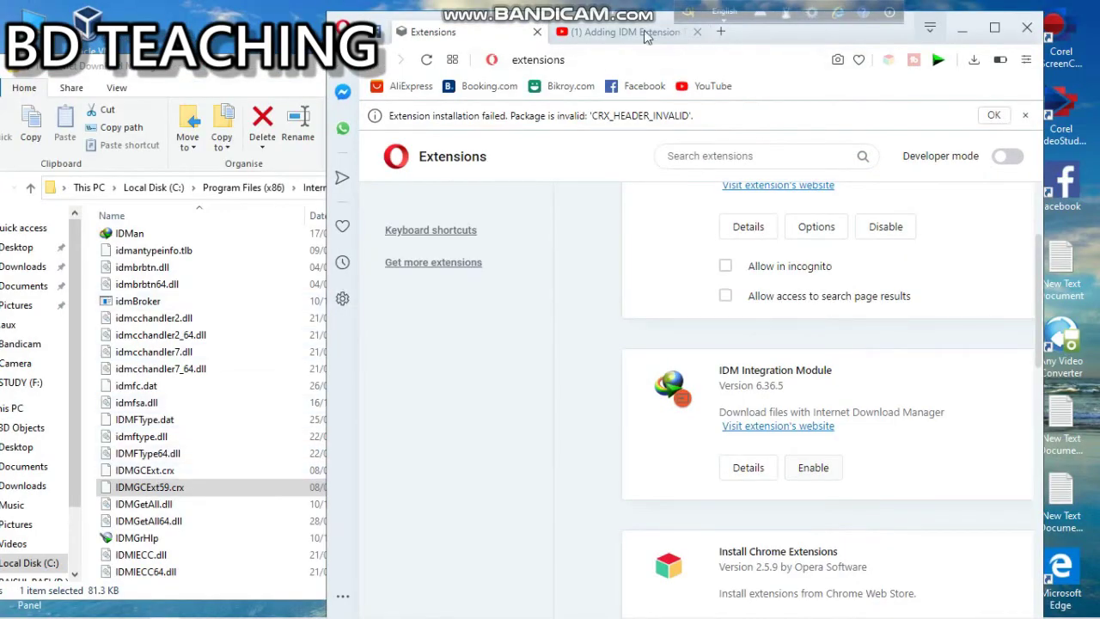
left_click(759, 12)
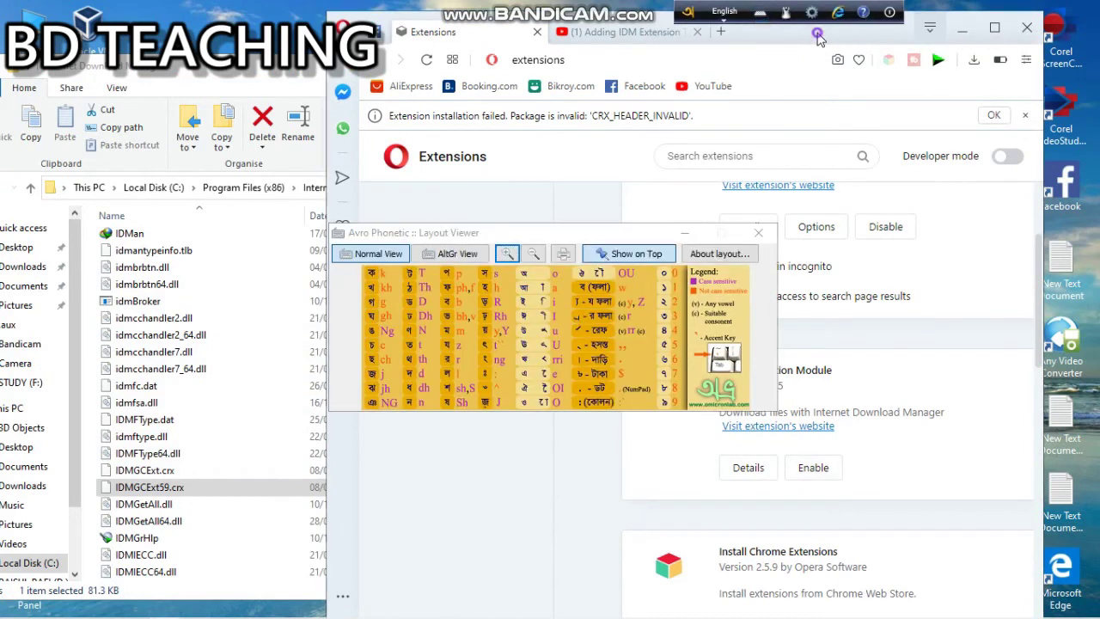
left_click(758, 232)
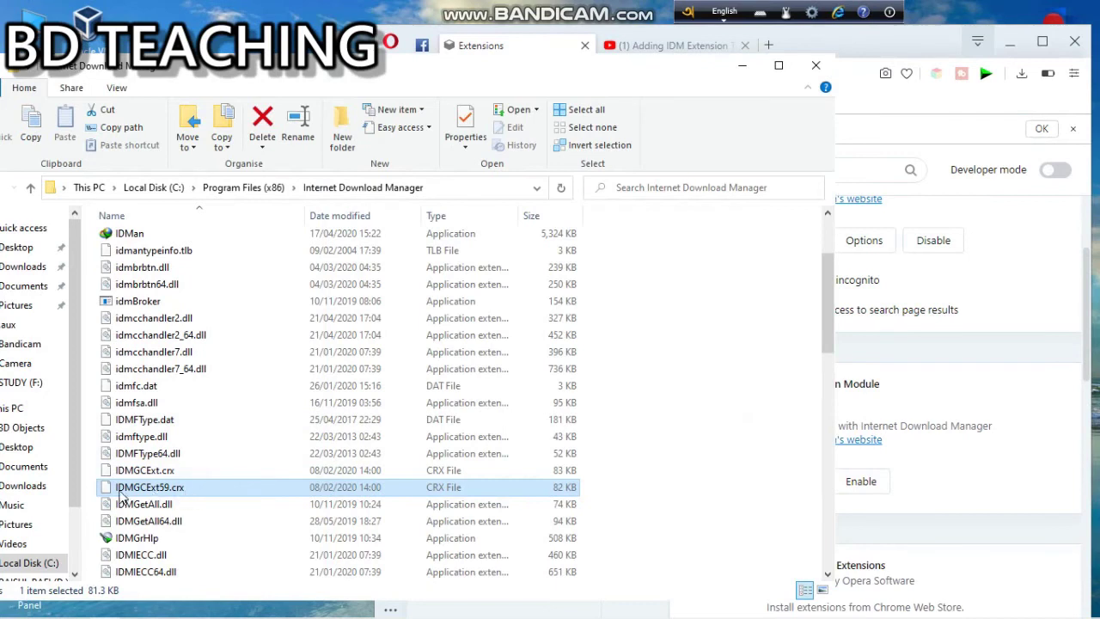
Try again to install IDMGCExt59.crx by dropping it onto the Extensions page, and re-enable the IDM Integration Module
left_click_drag(122, 491, 939, 478)
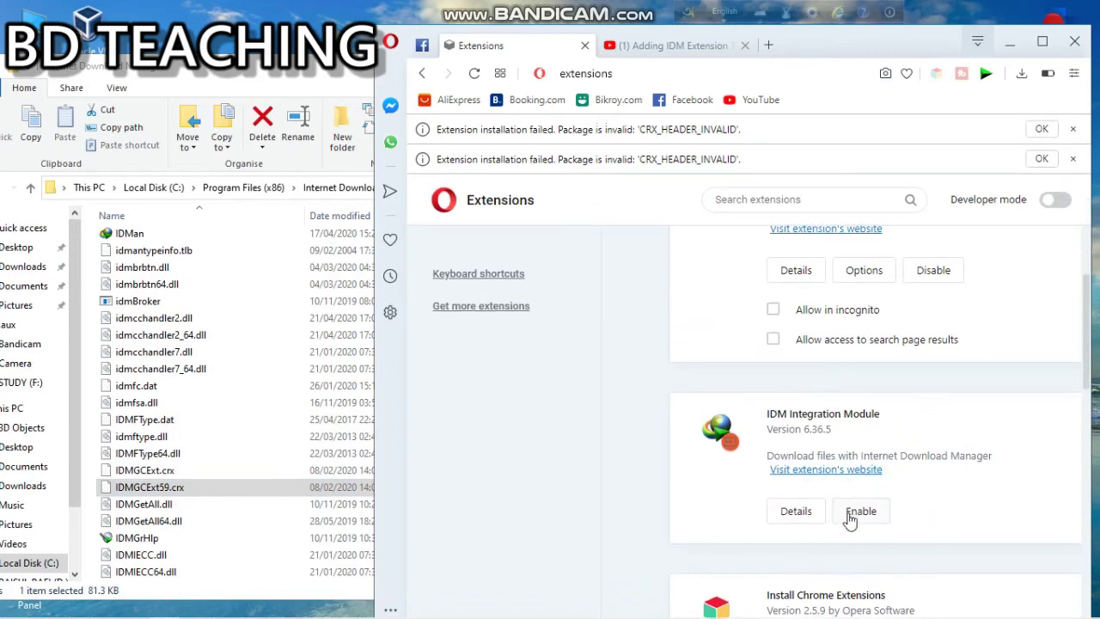
left_click(862, 512)
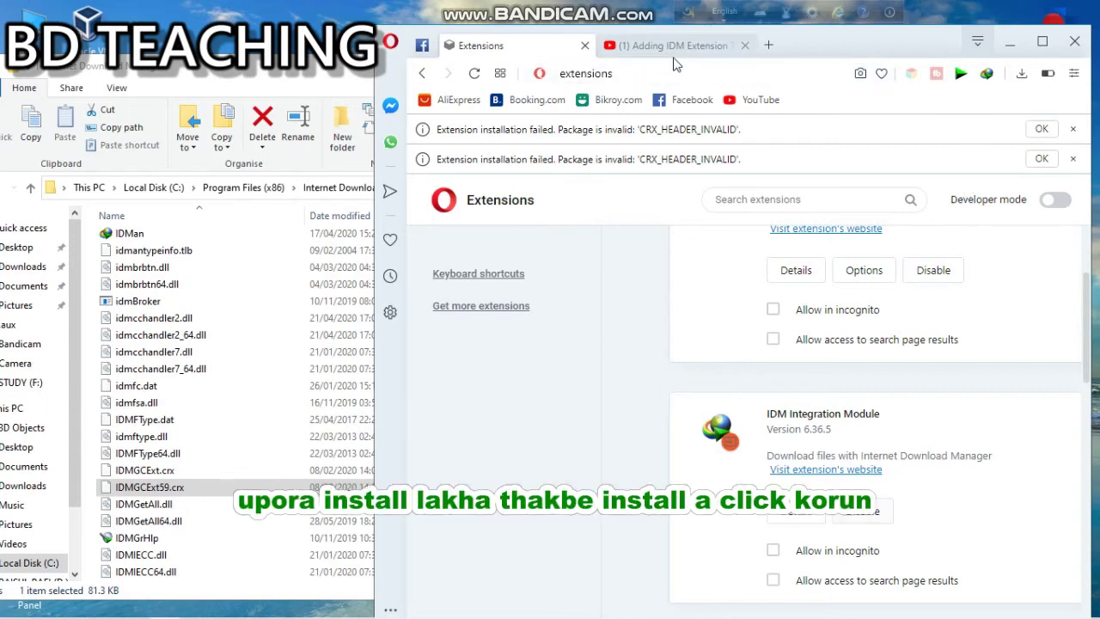
Open YouTube in a new tab and close the Extensions tab and the older YouTube video tab
left_click(767, 46)
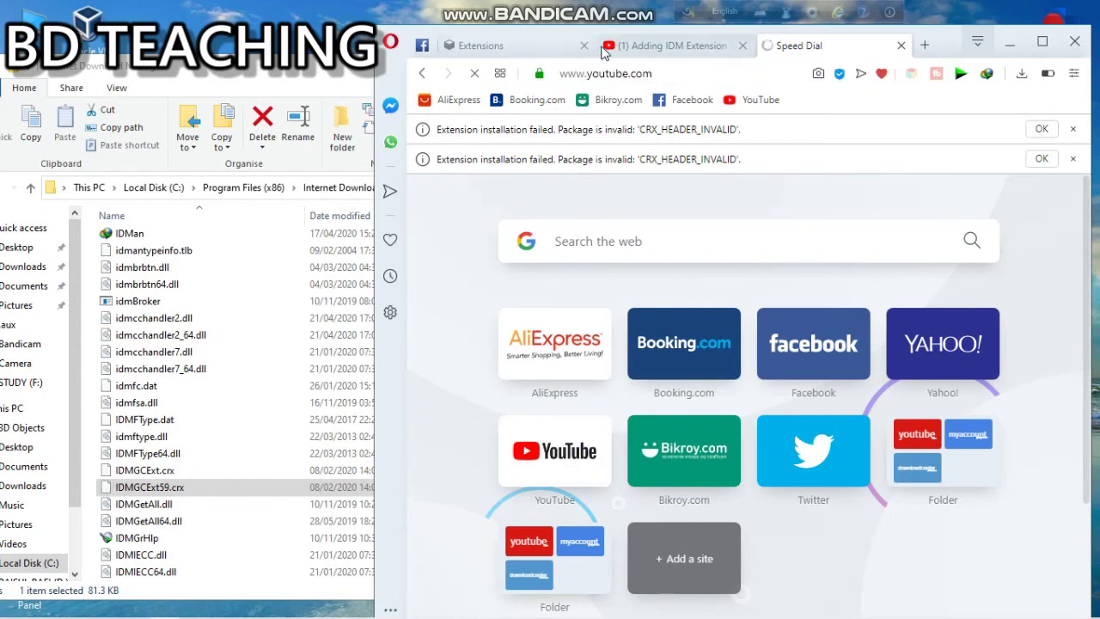
left_click(582, 47)
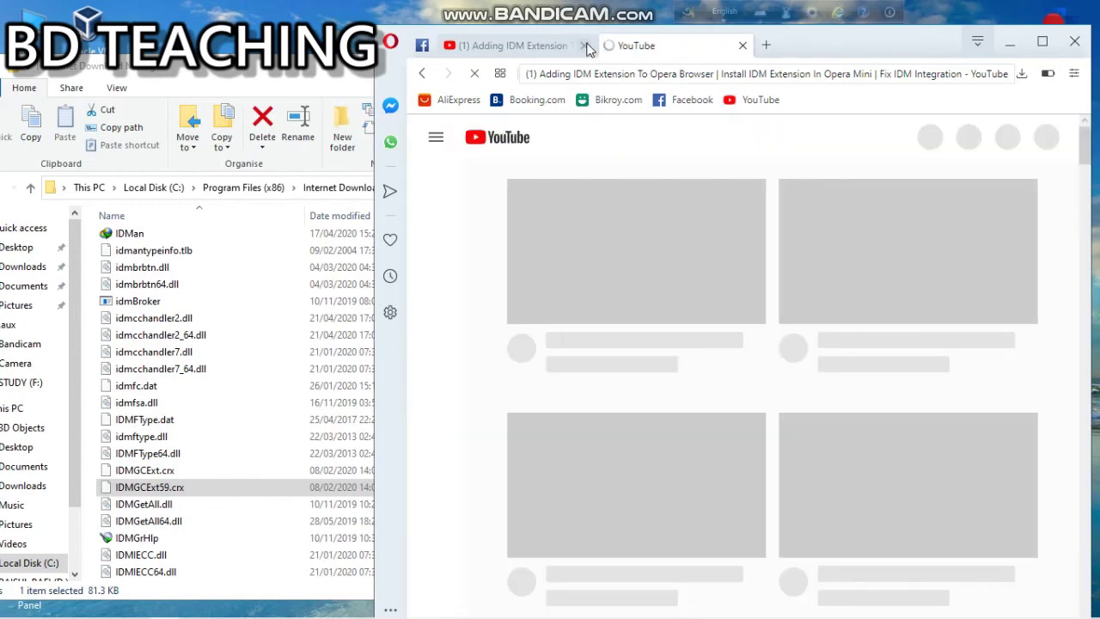
left_click(585, 46)
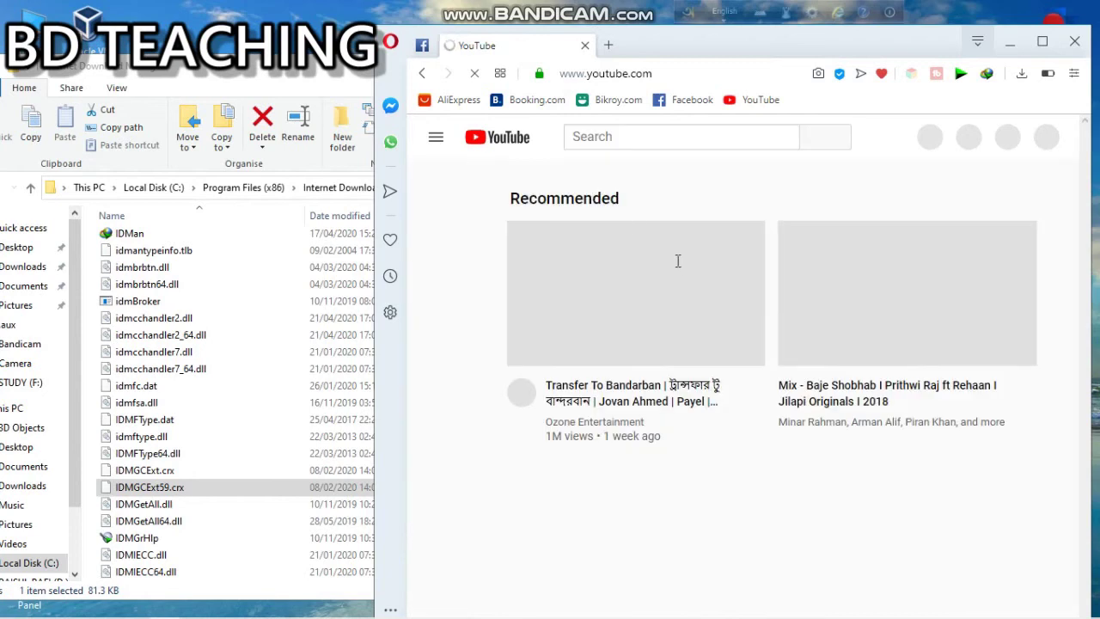
Play the recommended Transfer To Bandarban video, check IDM's video download dialog without starting the download, and pause playback
left_click(658, 366)
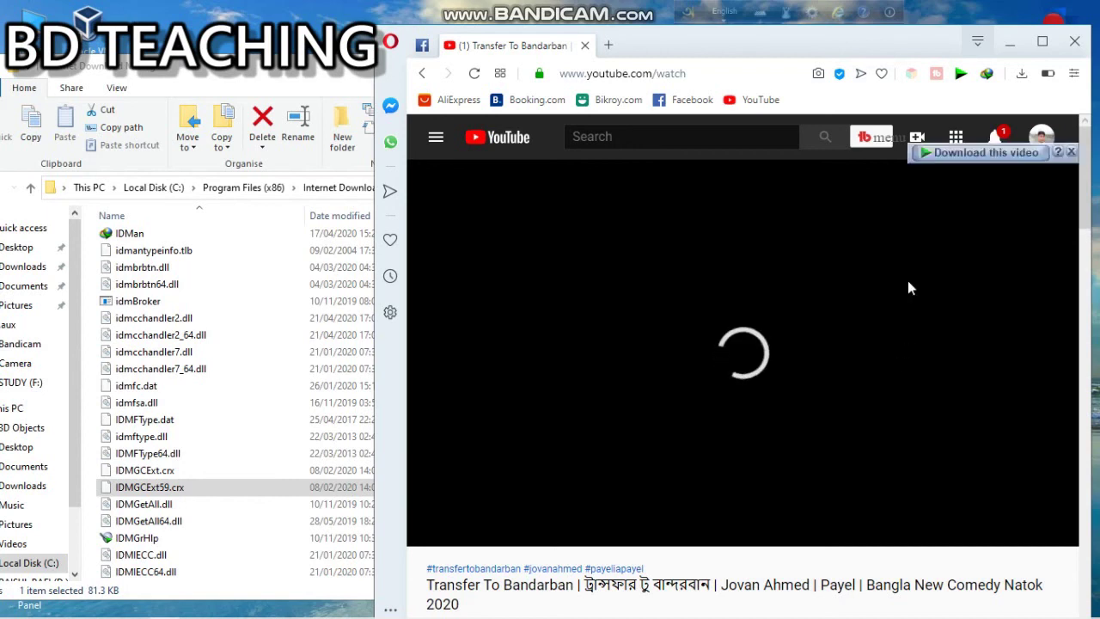
left_click(994, 156)
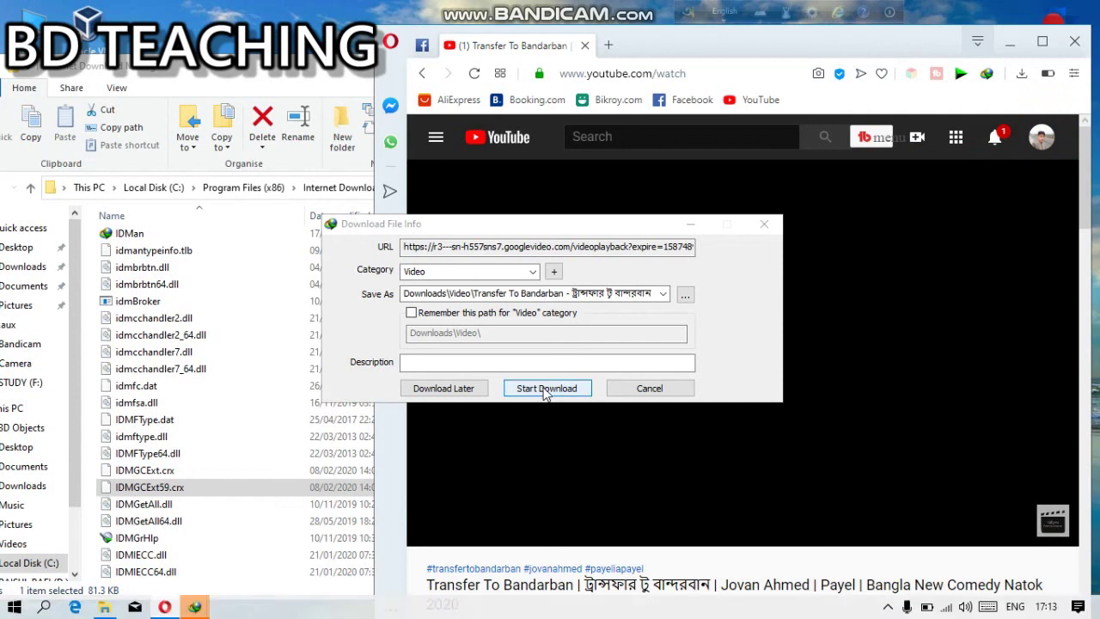
left_click(763, 225)
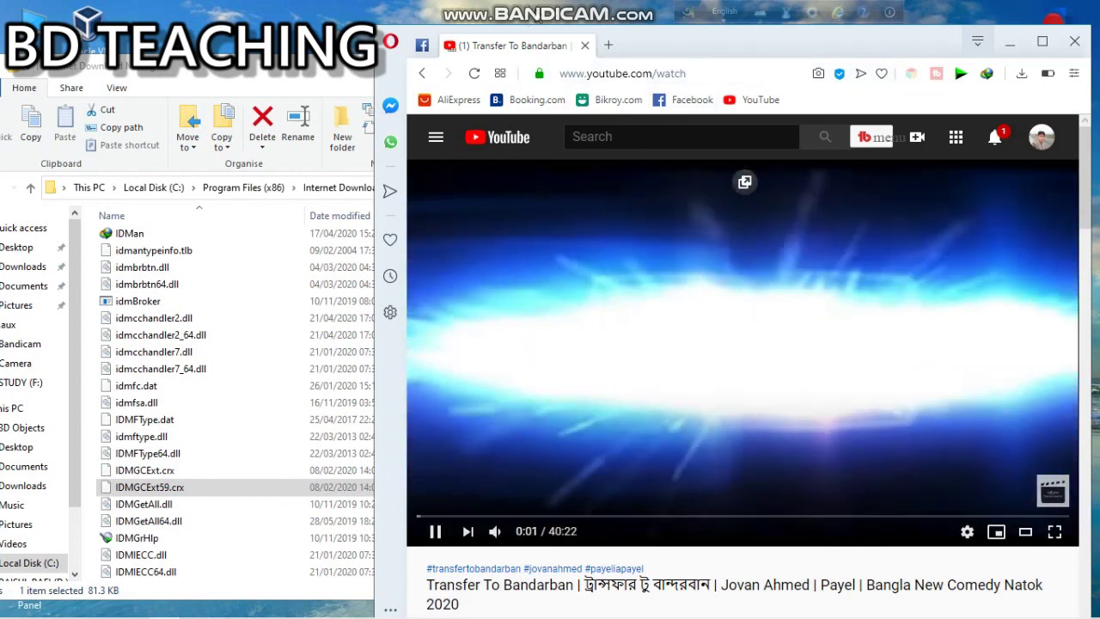
left_click(705, 333)
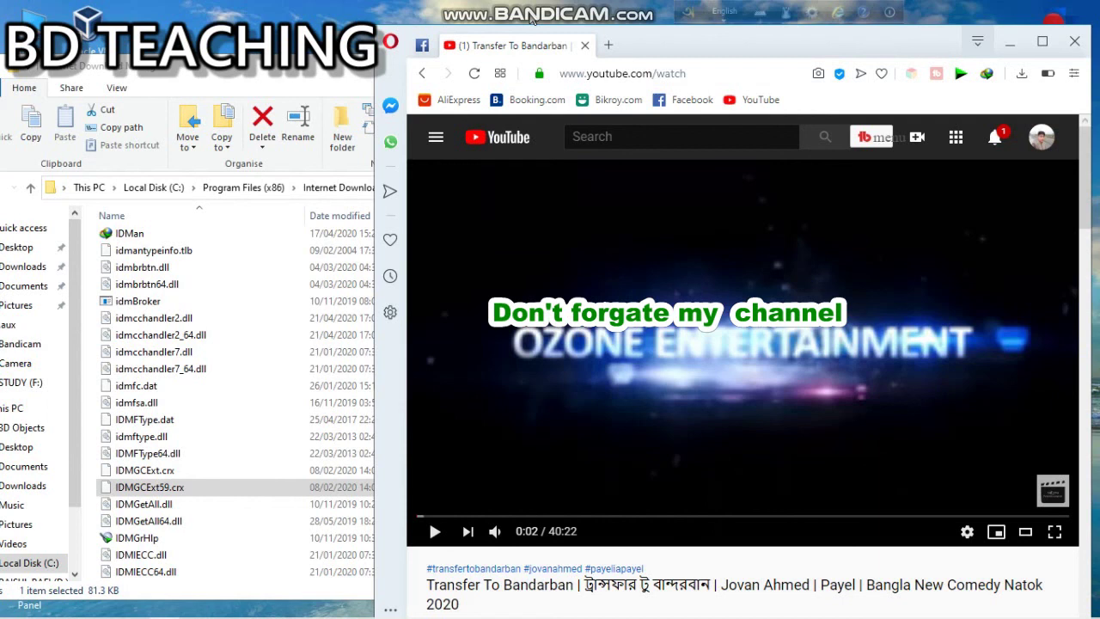
mouse_move(533, 7)
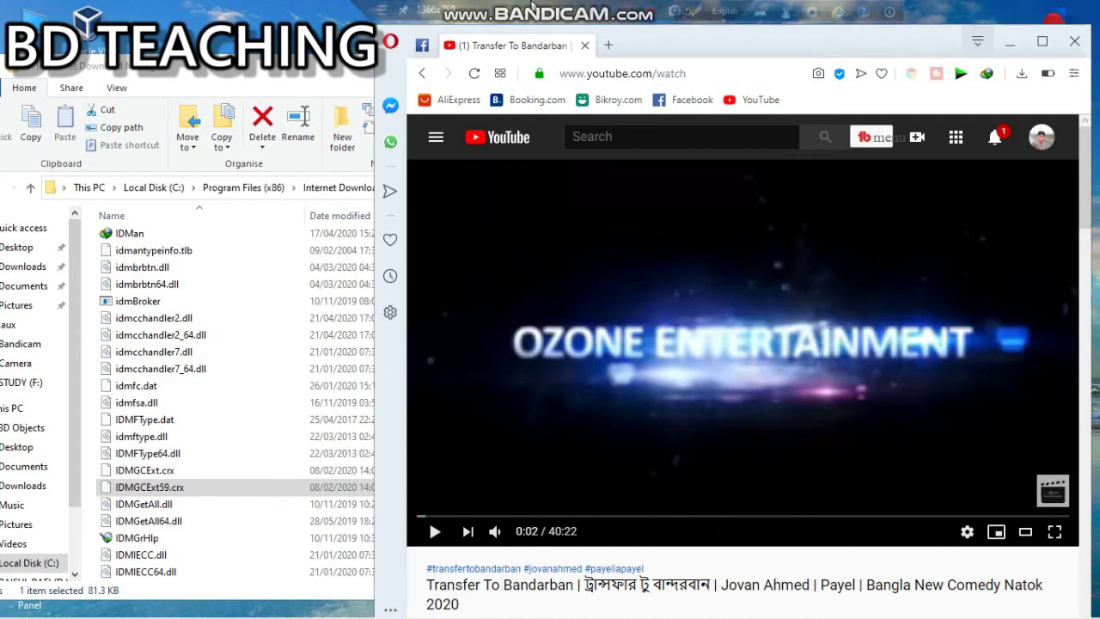